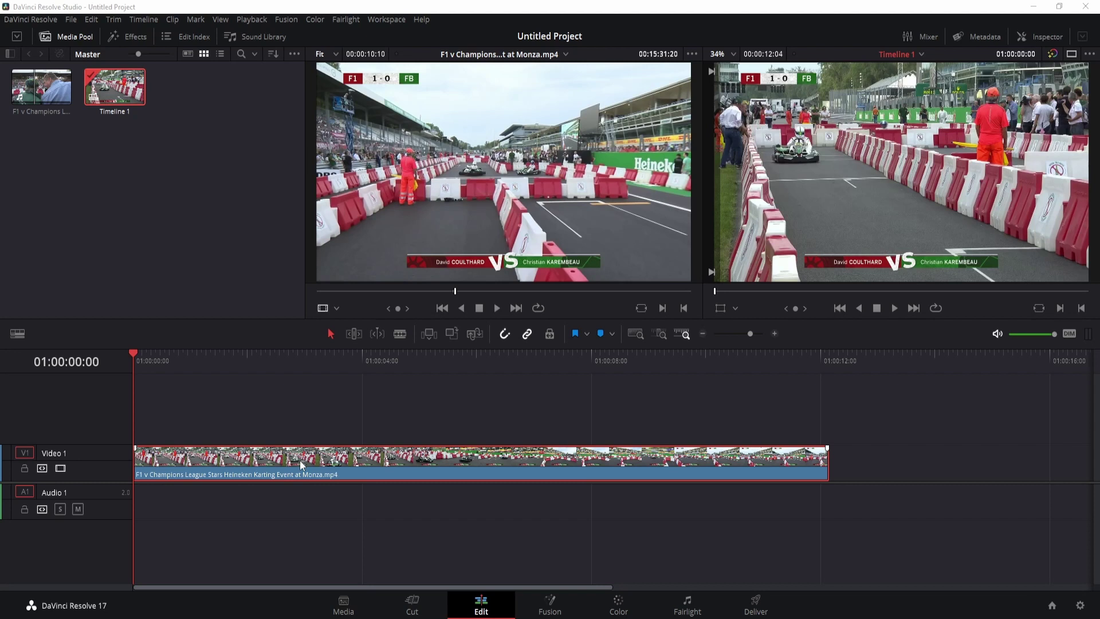
# Duplicate the karting clip onto Video 2 and trim the copy to run from about 01:00:02:22 to 01:00:06:02.
pyautogui.moveTo(301, 463); pyautogui.dragTo(305, 440)
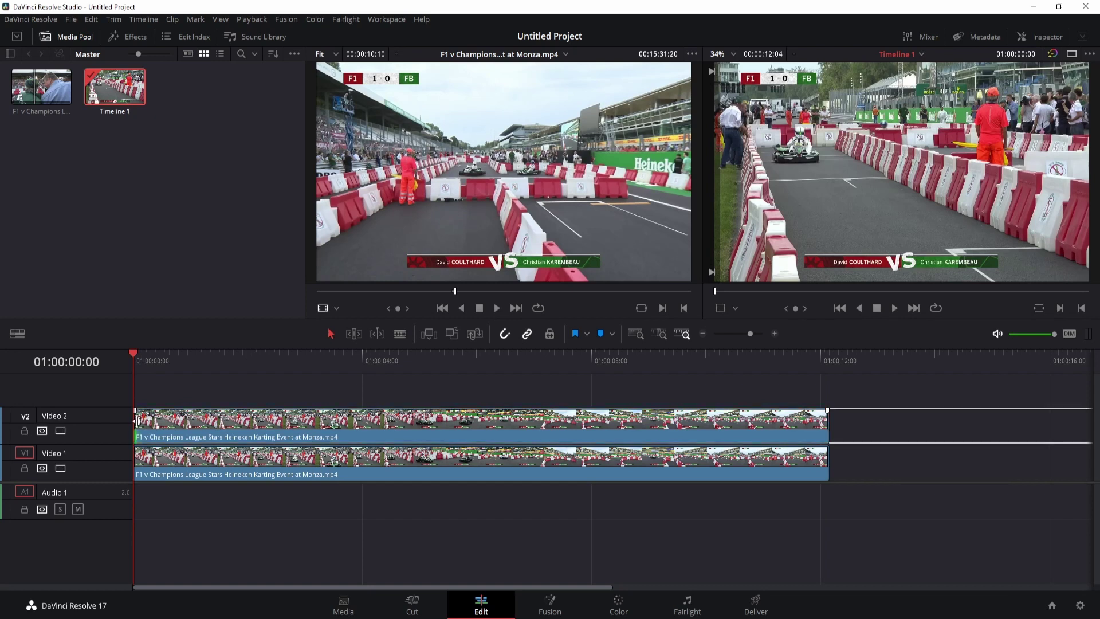
pyautogui.moveTo(139, 421); pyautogui.dragTo(304, 434)
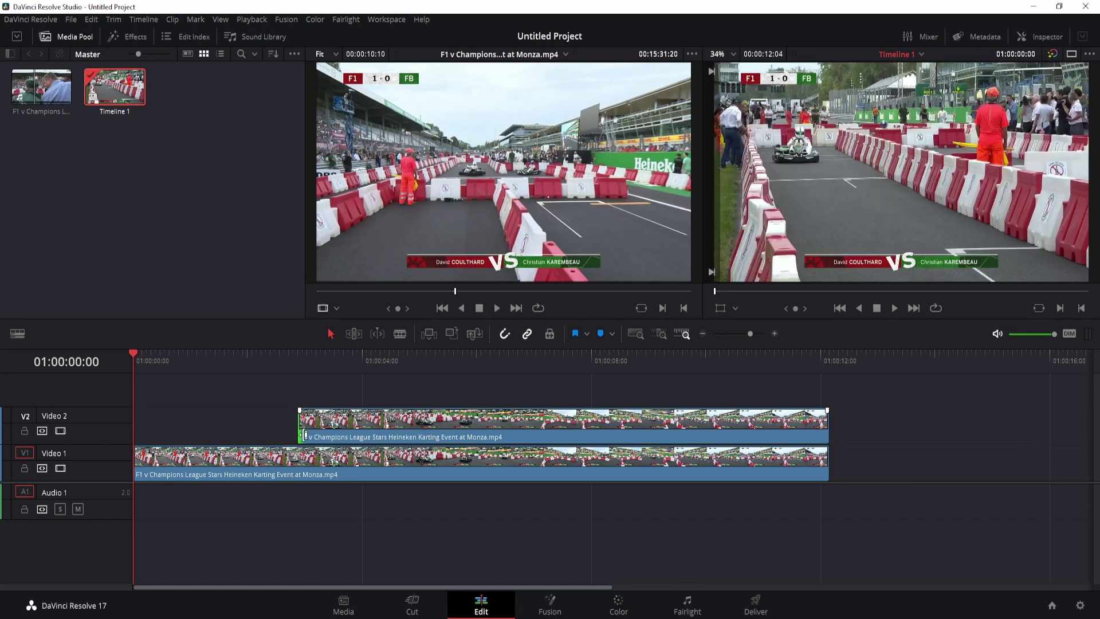
pyautogui.moveTo(825, 422); pyautogui.dragTo(479, 467)
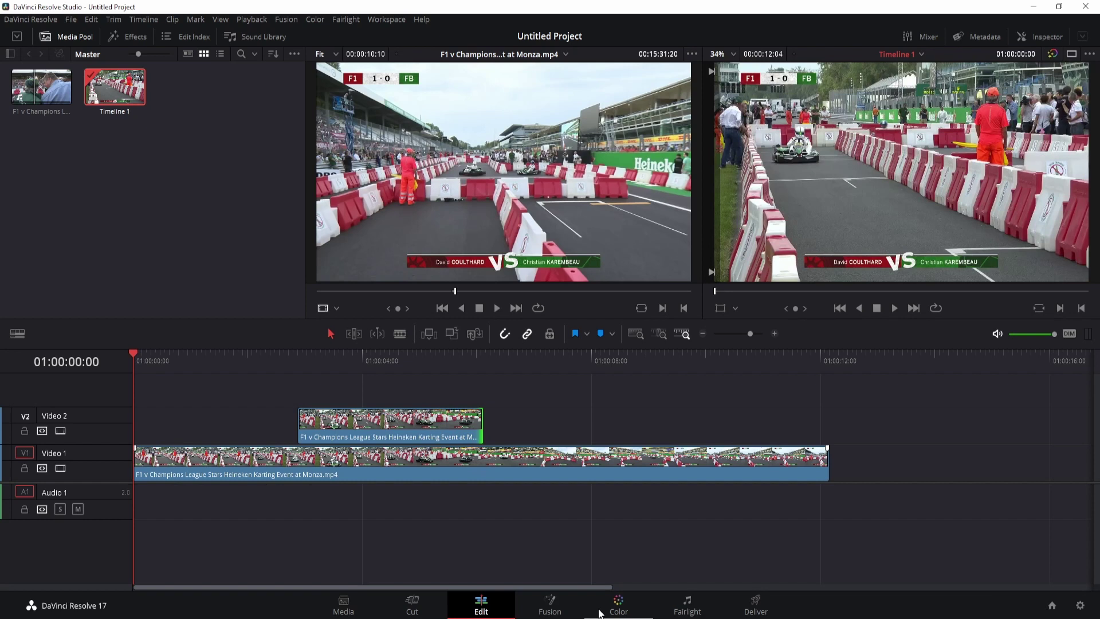
# On the Color page, add two serial nodes after node 01 of the trimmed Video 2 clip.
pyautogui.click(629, 614)
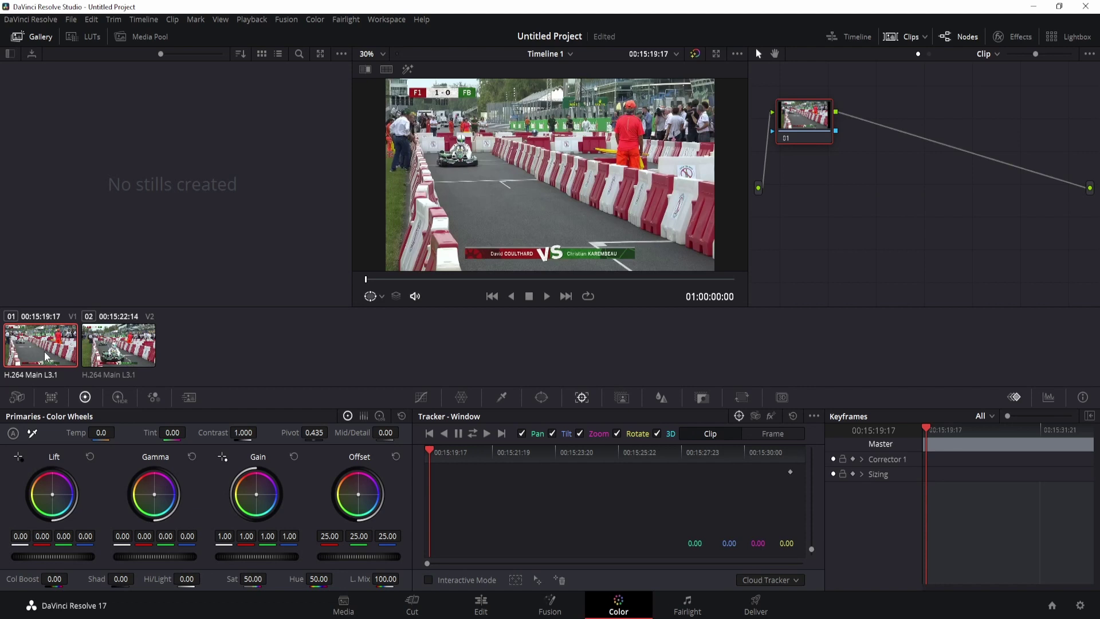
pyautogui.click(116, 340)
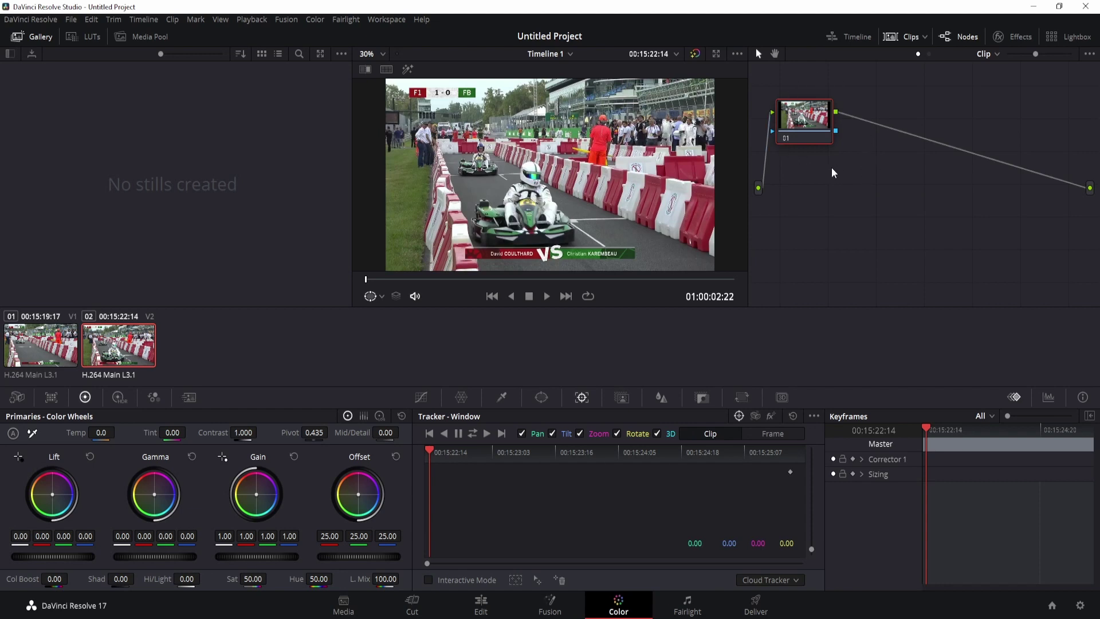
pyautogui.rightClick(812, 120)
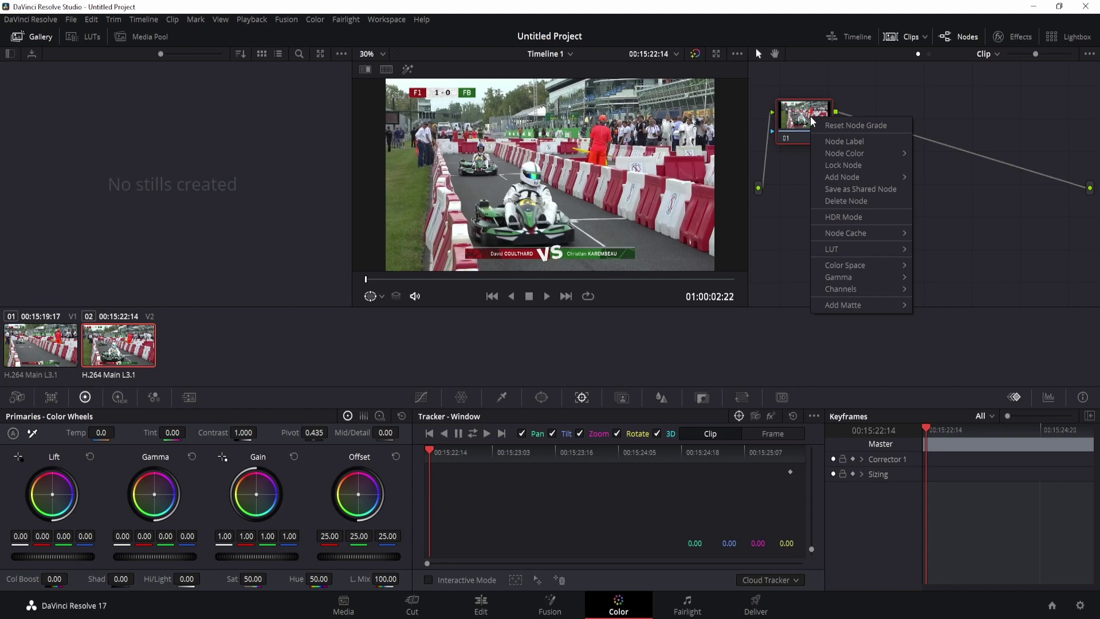
pyautogui.moveTo(849, 156)
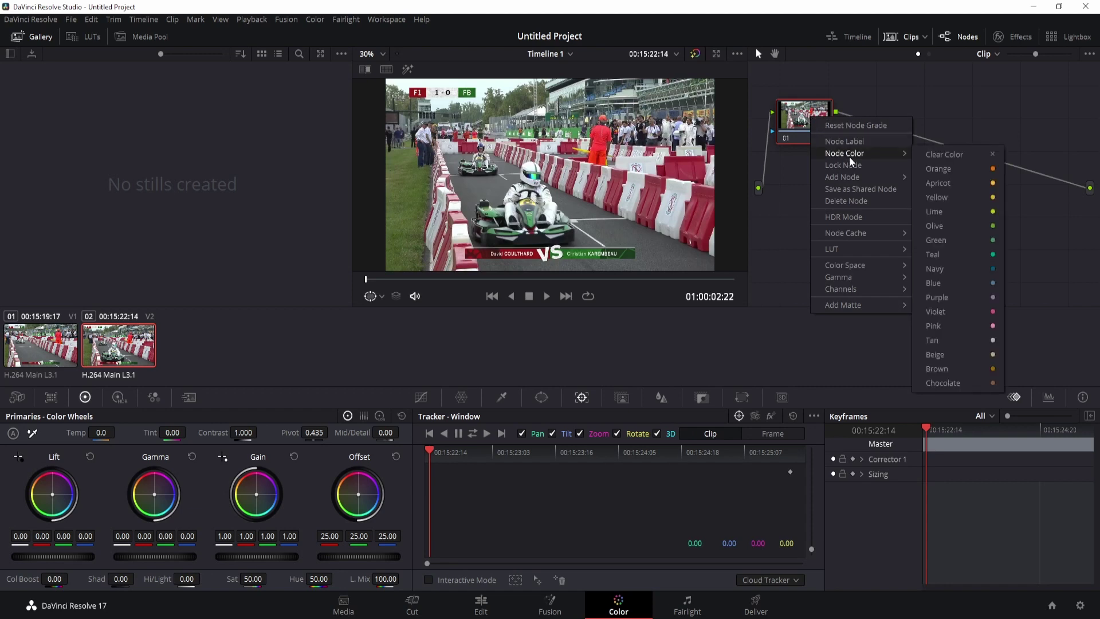
pyautogui.moveTo(855, 178)
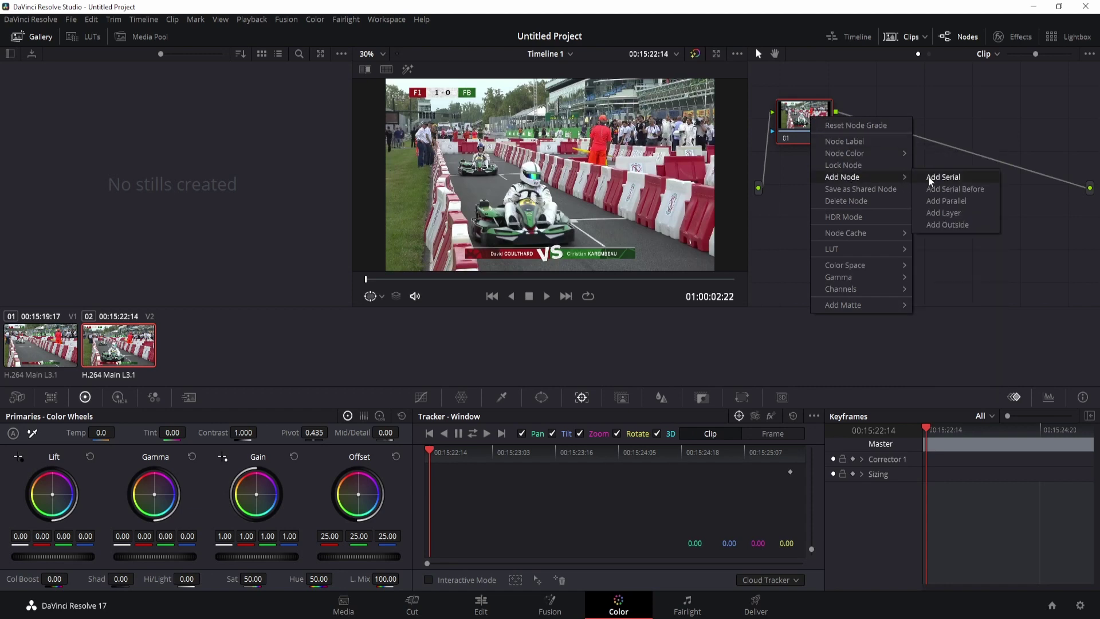
pyautogui.click(942, 179)
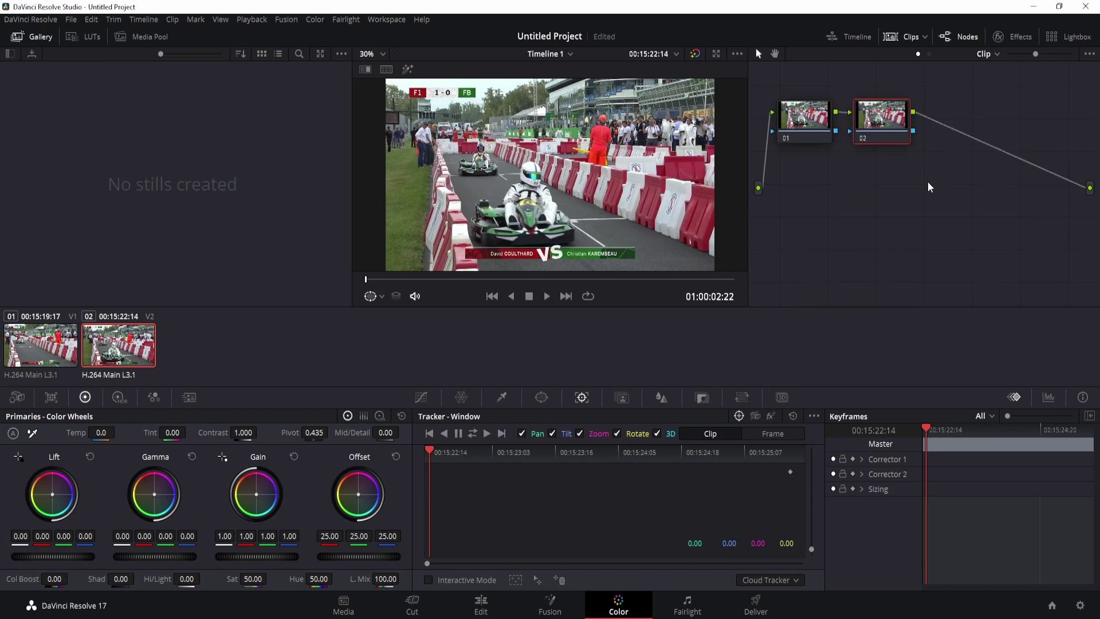
pyautogui.hotkey('alt', 's')
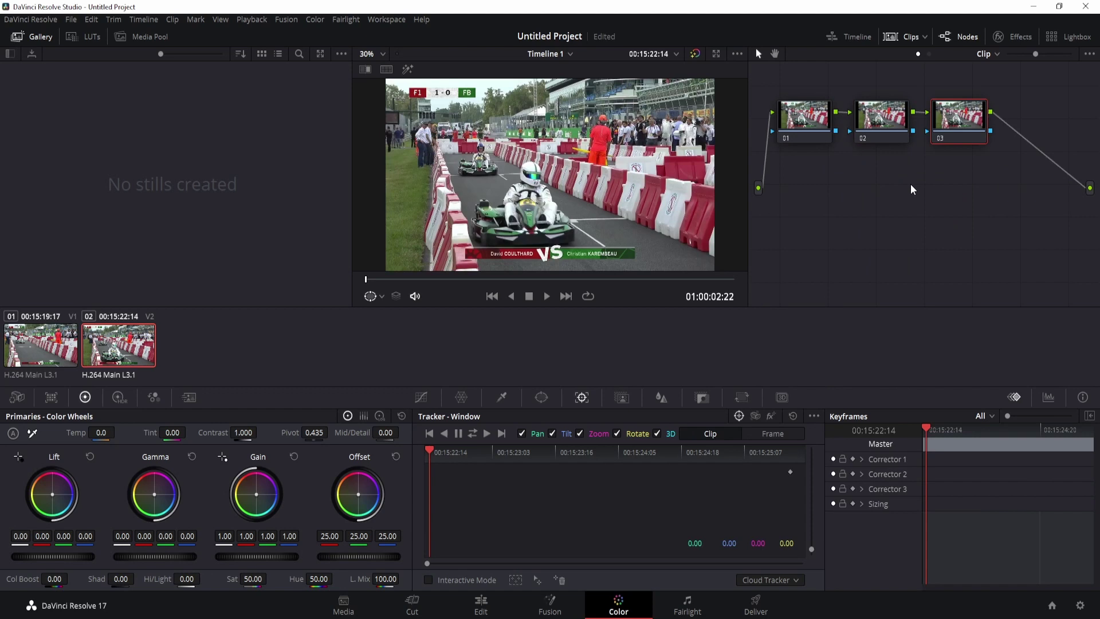
# Label node 02 "Rainbow".
pyautogui.rightClick(889, 116)
pyautogui.click(884, 113)
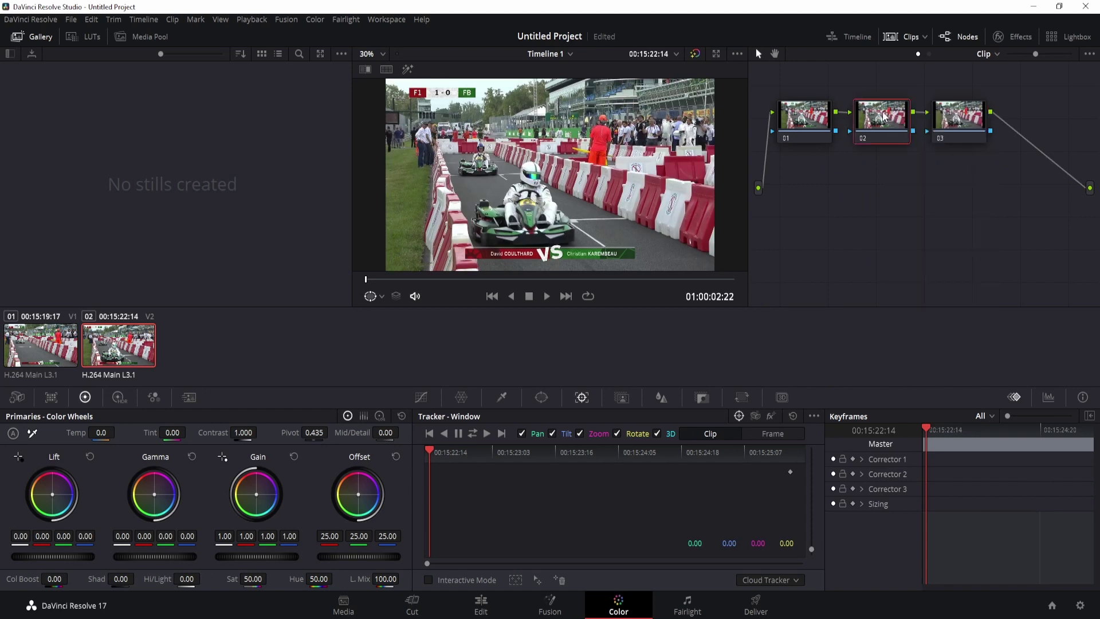
pyautogui.rightClick(884, 113)
pyautogui.click(907, 136)
pyautogui.write('Rainbow')
pyautogui.press('Return')
# Label node 03 "Cut".
pyautogui.click(949, 115)
pyautogui.rightClick(949, 115)
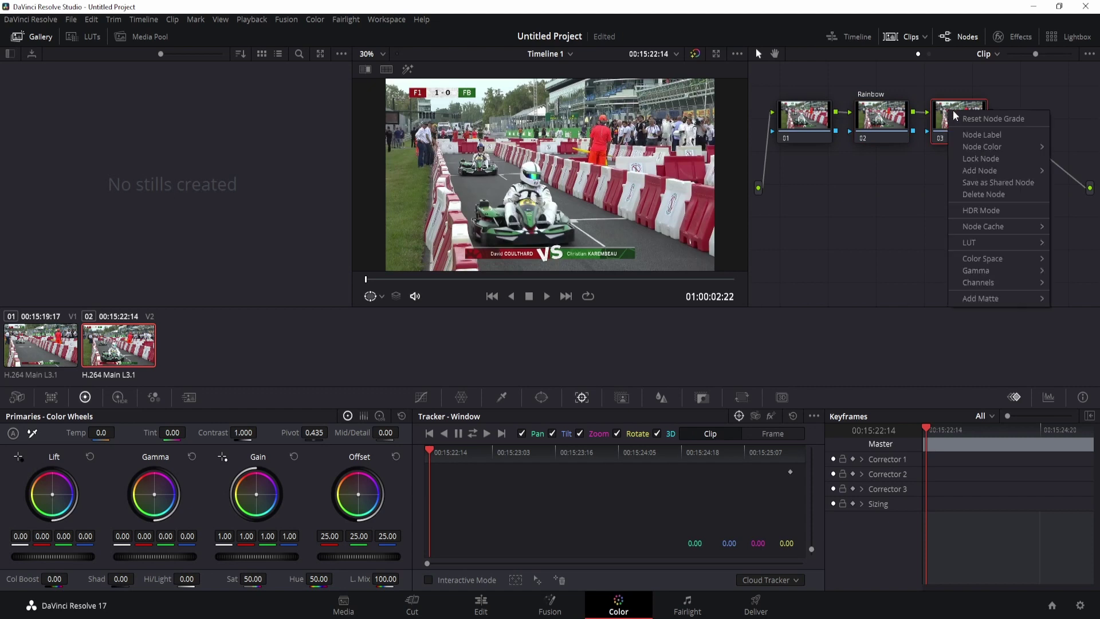
pyautogui.click(966, 137)
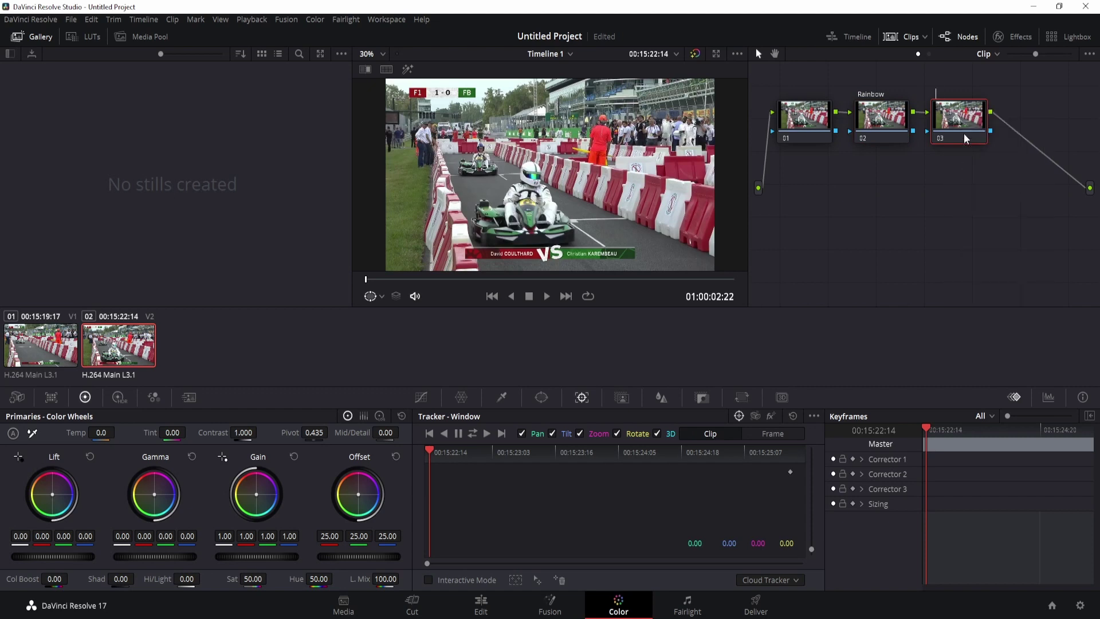
pyautogui.write('Cut')
pyautogui.press('Return')
# Draw a closed curve window around the more distant kart and its driver on the Cut node and track it forward.
pyautogui.click(541, 399)
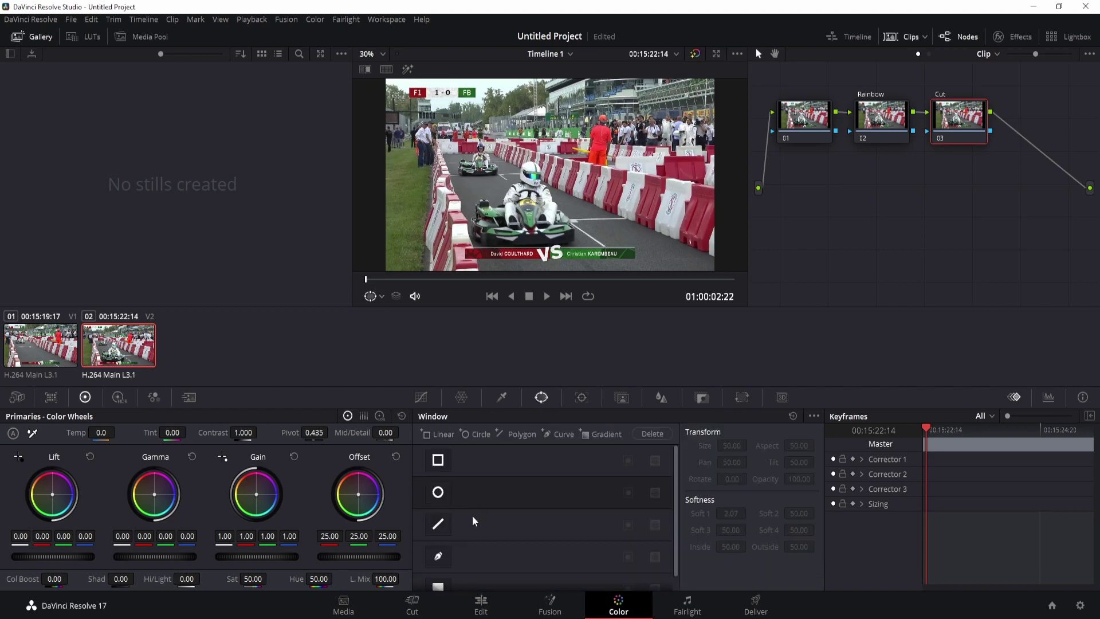
pyautogui.click(439, 556)
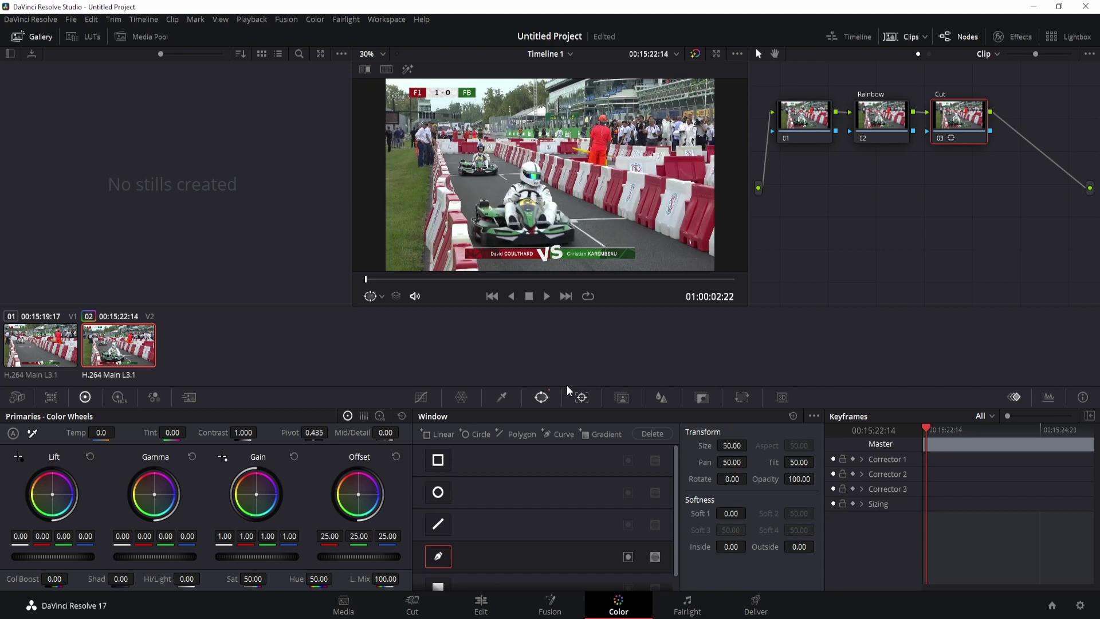
pyautogui.click(456, 176)
pyautogui.click(456, 157)
pyautogui.click(479, 136)
pyautogui.click(488, 149)
pyautogui.click(498, 164)
pyautogui.click(501, 173)
pyautogui.click(483, 180)
pyautogui.click(464, 179)
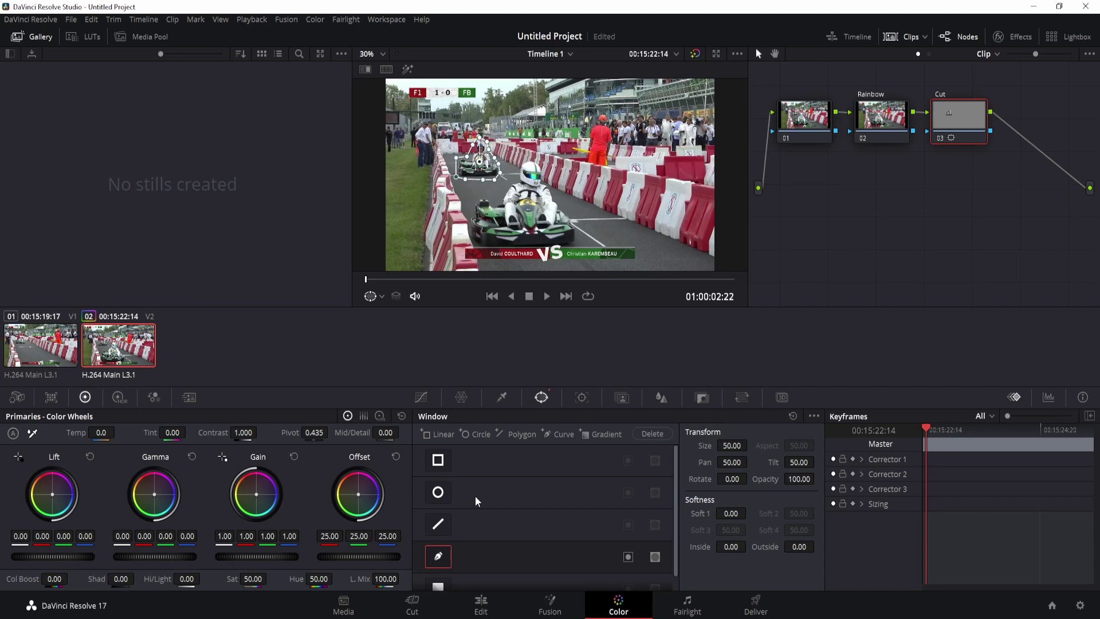
pyautogui.click(583, 401)
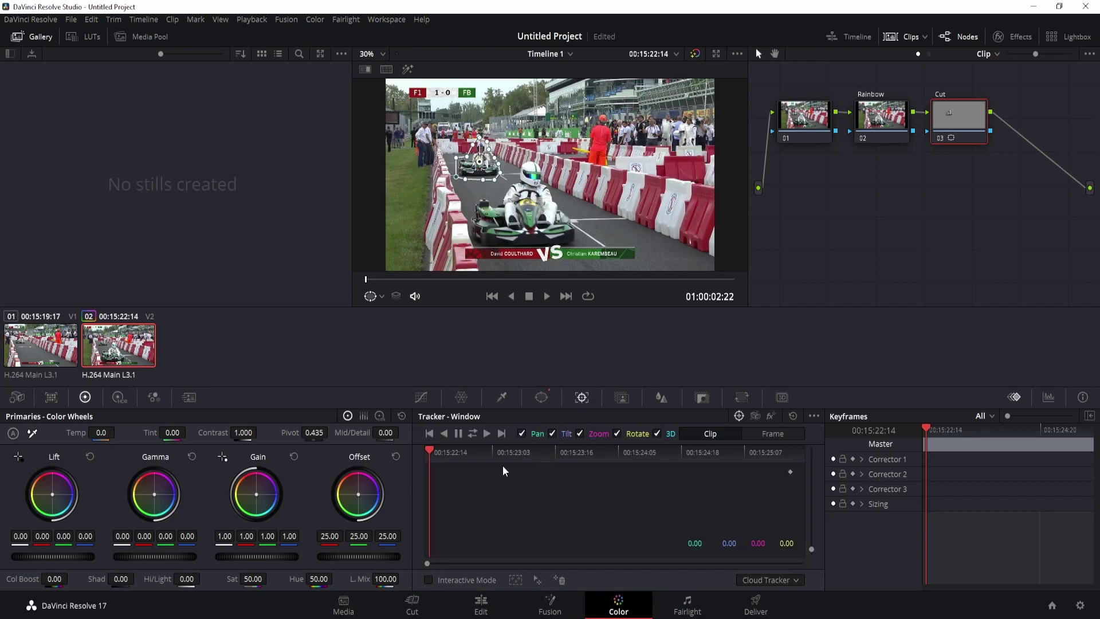
pyautogui.click(486, 435)
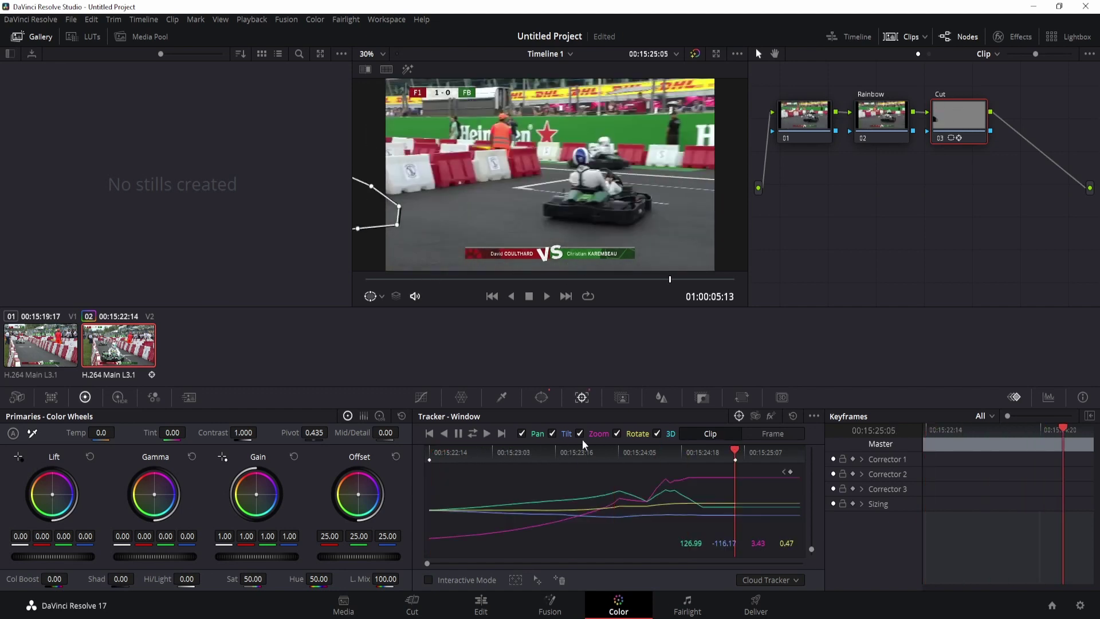
# Set the tracker to Frame mode and refit the window's points to the kart at 01:00:04:09 and 01:00:04:13.
pyautogui.click(775, 433)
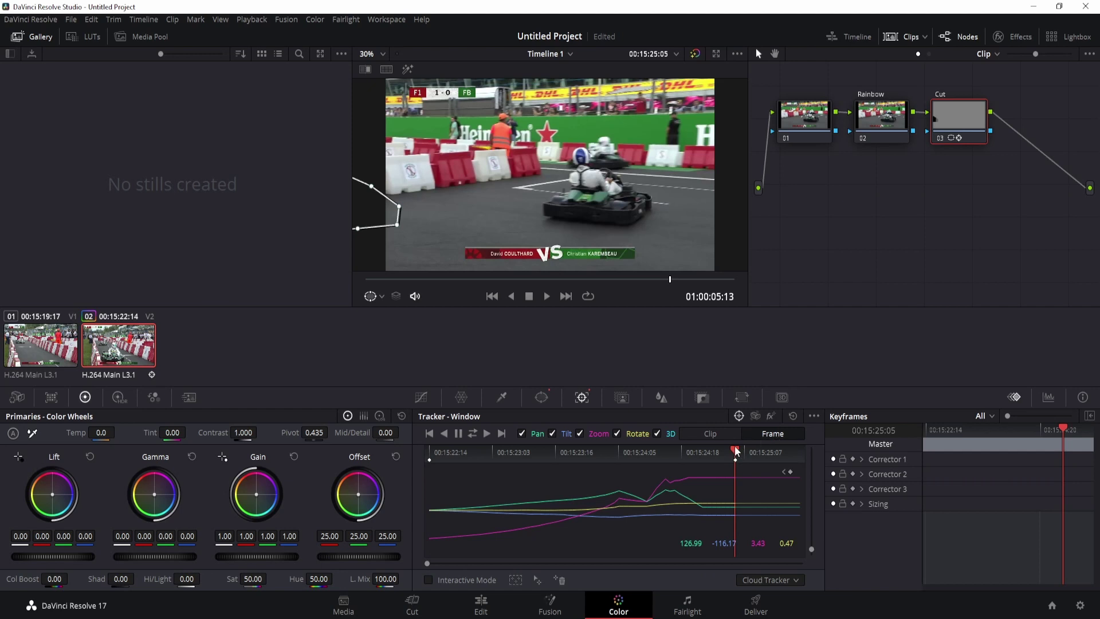
pyautogui.moveTo(736, 451); pyautogui.dragTo(603, 451)
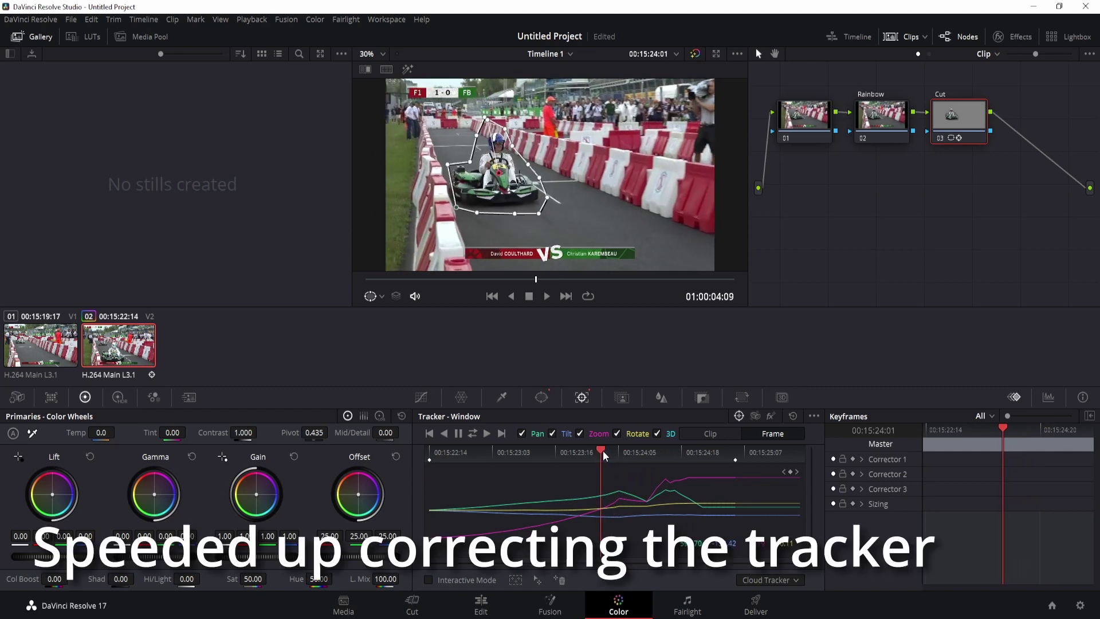
pyautogui.moveTo(506, 129); pyautogui.dragTo(498, 125)
pyautogui.moveTo(601, 451); pyautogui.dragTo(620, 451)
pyautogui.click(565, 219)
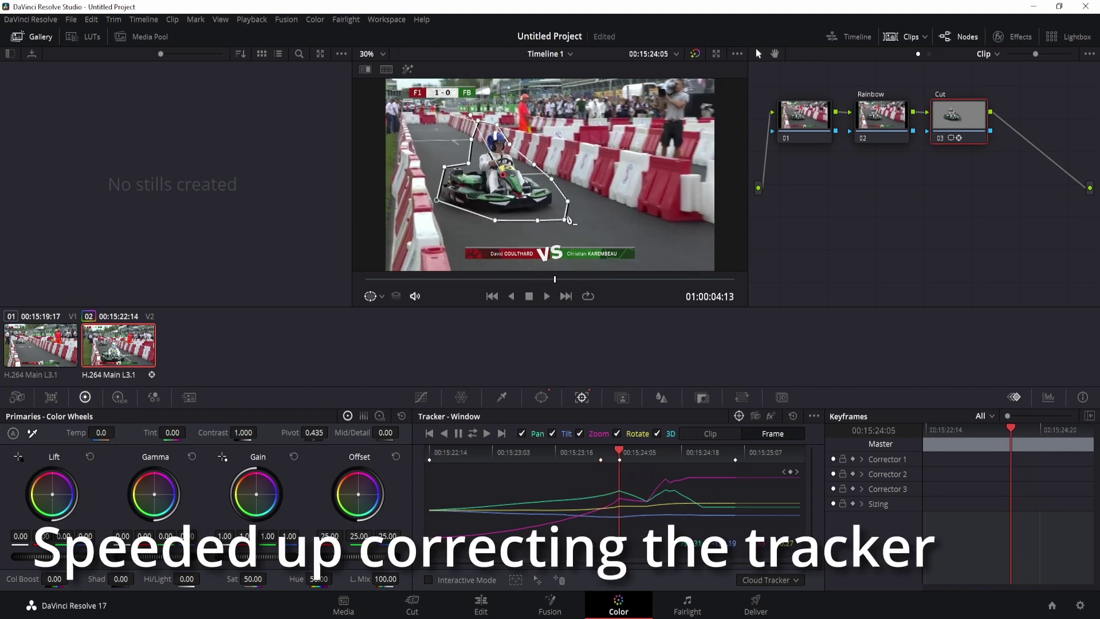
pyautogui.moveTo(565, 219); pyautogui.dragTo(554, 212)
pyautogui.moveTo(568, 201); pyautogui.dragTo(564, 198)
pyautogui.moveTo(552, 179); pyautogui.dragTo(548, 181)
pyautogui.moveTo(475, 143); pyautogui.dragTo(486, 153)
# Reshape the window around the kart's front and rear at 01:00:04:14.
pyautogui.press('Right')
pyautogui.moveTo(546, 210); pyautogui.dragTo(565, 213)
pyautogui.moveTo(554, 196); pyautogui.dragTo(573, 195)
pyautogui.moveTo(437, 165); pyautogui.dragTo(445, 167)
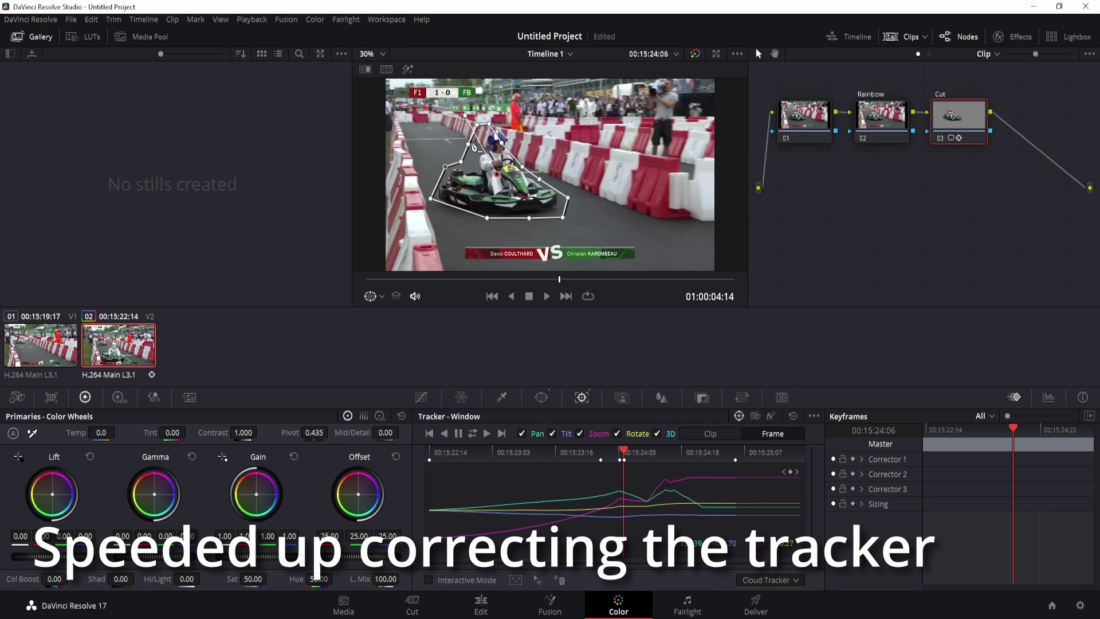
# Refit the window outline closely around the driver and kart at 01:00:04:15.
pyautogui.press('Right')
pyautogui.moveTo(559, 213); pyautogui.dragTo(541, 178)
pyautogui.moveTo(513, 165)
pyautogui.mouseDown()
pyautogui.moveTo(523, 165)
pyautogui.moveTo(512, 145)
pyautogui.mouseUp()
pyautogui.moveTo(480, 123)
pyautogui.mouseDown()
pyautogui.moveTo(512, 132)
pyautogui.moveTo(486, 127)
pyautogui.mouseUp()
pyautogui.moveTo(469, 151)
pyautogui.mouseDown()
pyautogui.moveTo(481, 150)
pyautogui.moveTo(472, 165)
pyautogui.mouseUp()
pyautogui.moveTo(436, 165); pyautogui.dragTo(432, 200)
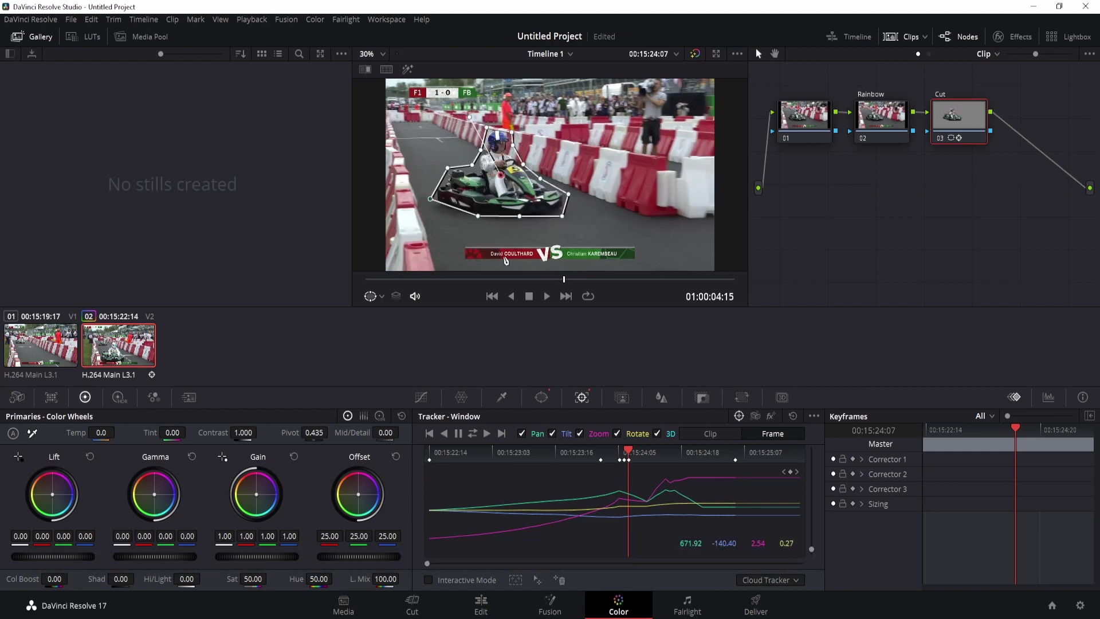
# Track the window forward from 01:00:04:15 in Clip mode and correct its points in Frame mode at 01:00:04:18.
pyautogui.click(710, 434)
pyautogui.click(486, 434)
pyautogui.click(773, 434)
pyautogui.click(632, 452)
pyautogui.press('Right')
pyautogui.press('Right')
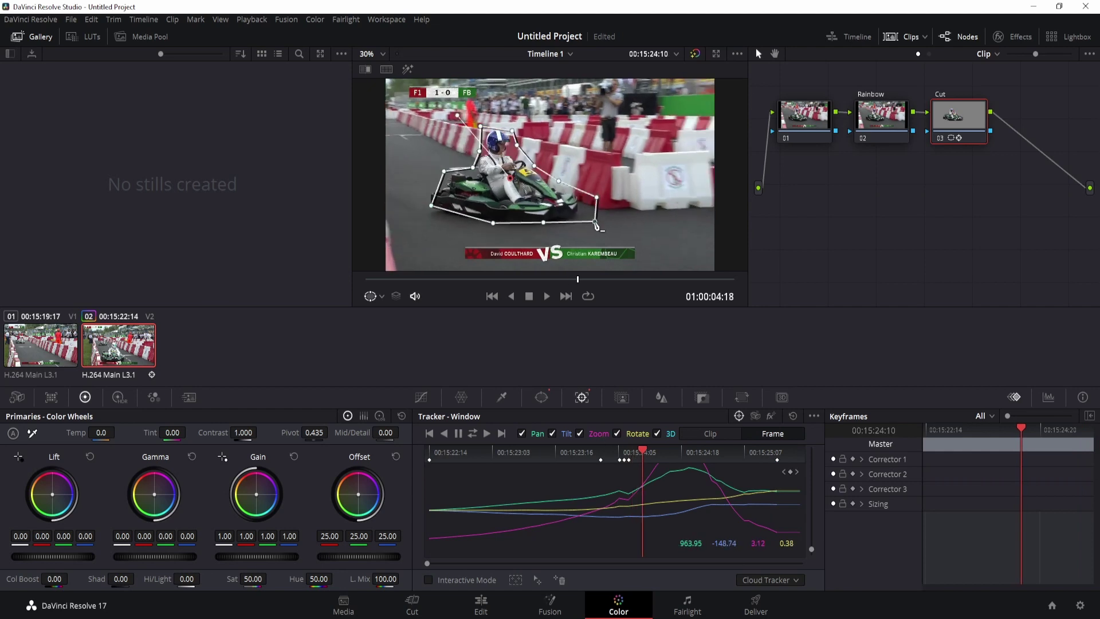
pyautogui.moveTo(596, 223); pyautogui.dragTo(585, 223)
pyautogui.moveTo(427, 198); pyautogui.dragTo(428, 206)
# Continue the window correction up to 01:00:04:22, track forward from there, and return the tracker to Frame mode.
pyautogui.press('Right')
pyautogui.press('Right')
pyautogui.press('Right')
pyautogui.press('Right')
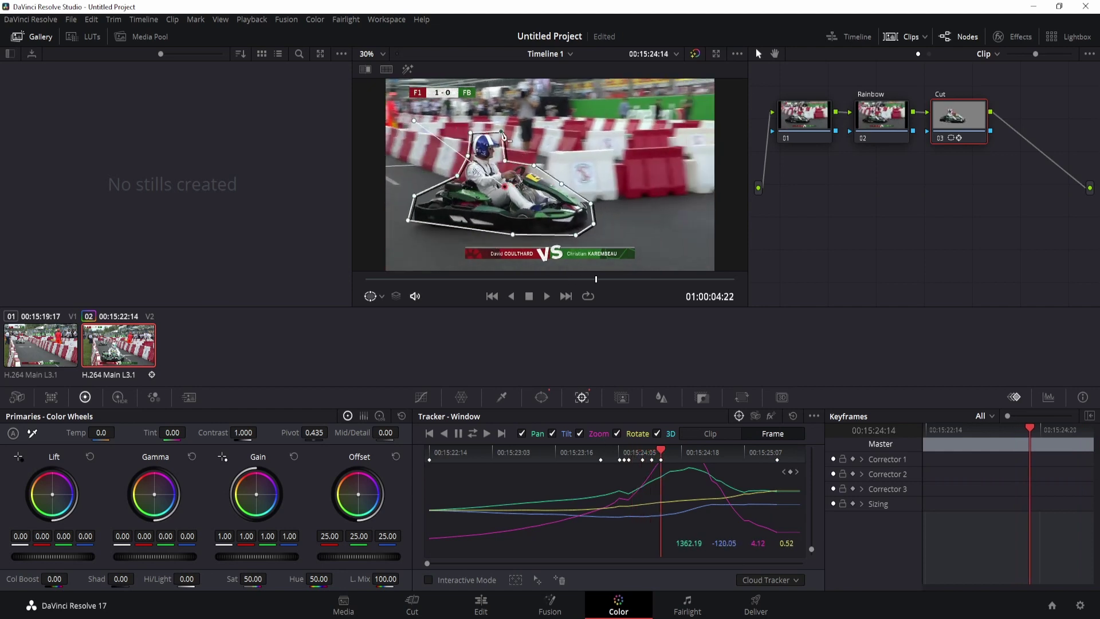
pyautogui.hotkey('ctrl', 't')
pyautogui.click(762, 434)
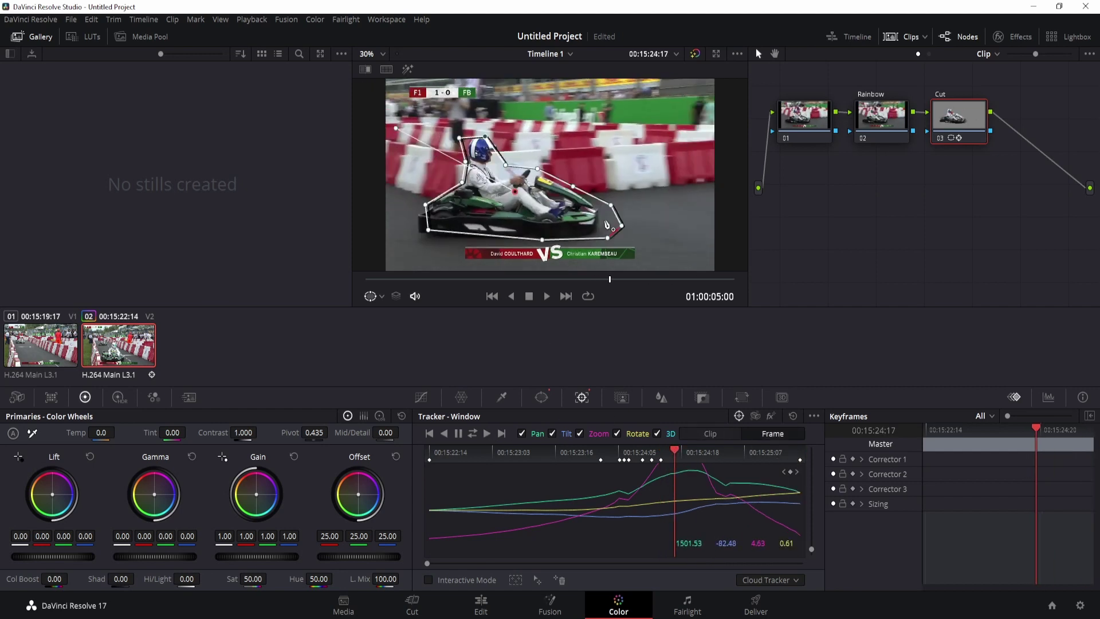
# Advance to 01:00:05:03 and pull the window's points in to the outline of the kart and driver.
pyautogui.press('Right')
pyautogui.press('Right')
pyautogui.press('Right')
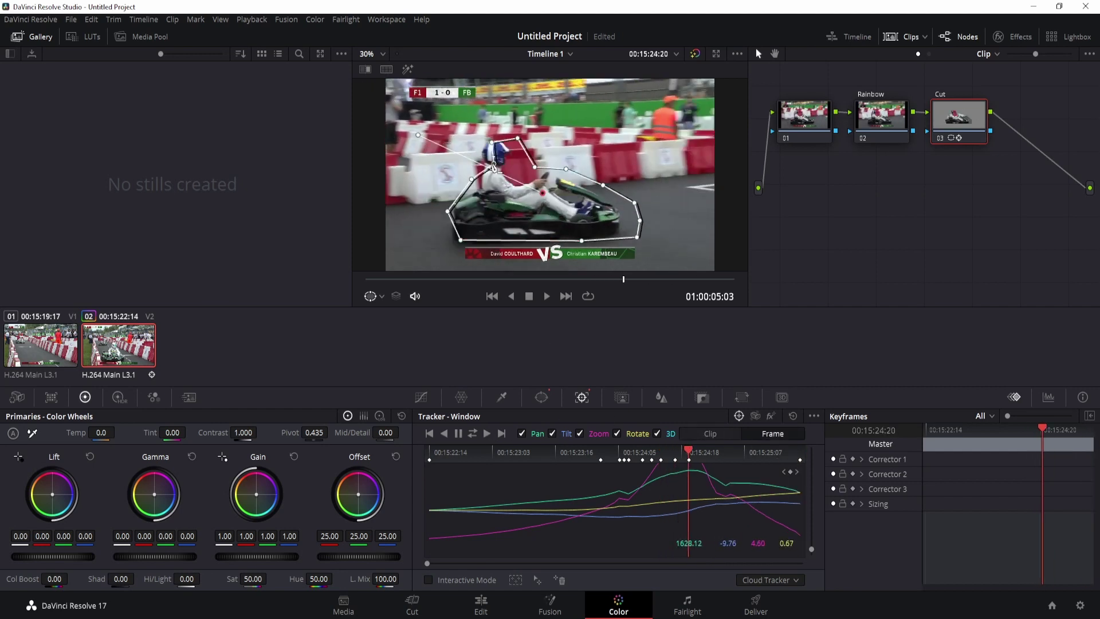
pyautogui.moveTo(602, 185); pyautogui.dragTo(558, 170)
pyautogui.moveTo(522, 169); pyautogui.dragTo(521, 176)
pyautogui.moveTo(634, 203)
pyautogui.mouseDown()
pyautogui.moveTo(600, 189)
pyautogui.moveTo(625, 212)
pyautogui.mouseUp()
pyautogui.moveTo(637, 237); pyautogui.dragTo(621, 237)
pyautogui.moveTo(461, 240); pyautogui.dragTo(451, 242)
pyautogui.moveTo(471, 179); pyautogui.dragTo(470, 186)
# Re-track the window from 01:00:05:03 to the end of the clip in Clip mode and return to Frame mode.
pyautogui.click(710, 434)
pyautogui.click(486, 434)
pyautogui.click(773, 434)
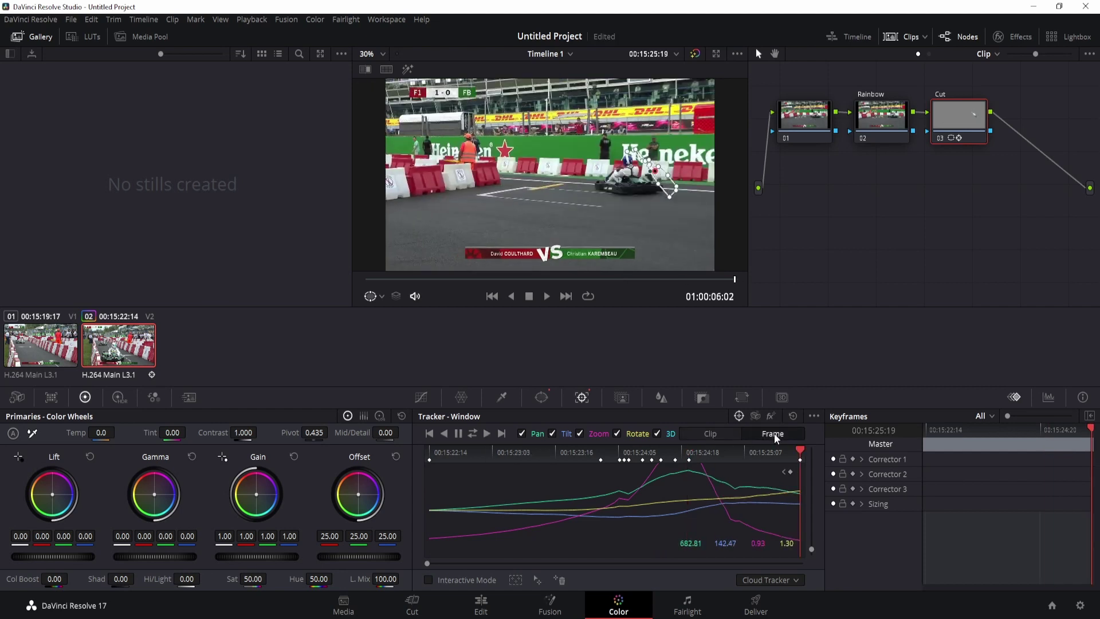
# Refit the window's lower edge and sides to the kart at 01:00:05:04 and 01:00:05:05.
pyautogui.moveTo(799, 449); pyautogui.dragTo(694, 449)
pyautogui.moveTo(463, 211); pyautogui.dragTo(457, 209)
pyautogui.press('Right')
pyautogui.moveTo(600, 238); pyautogui.dragTo(523, 245)
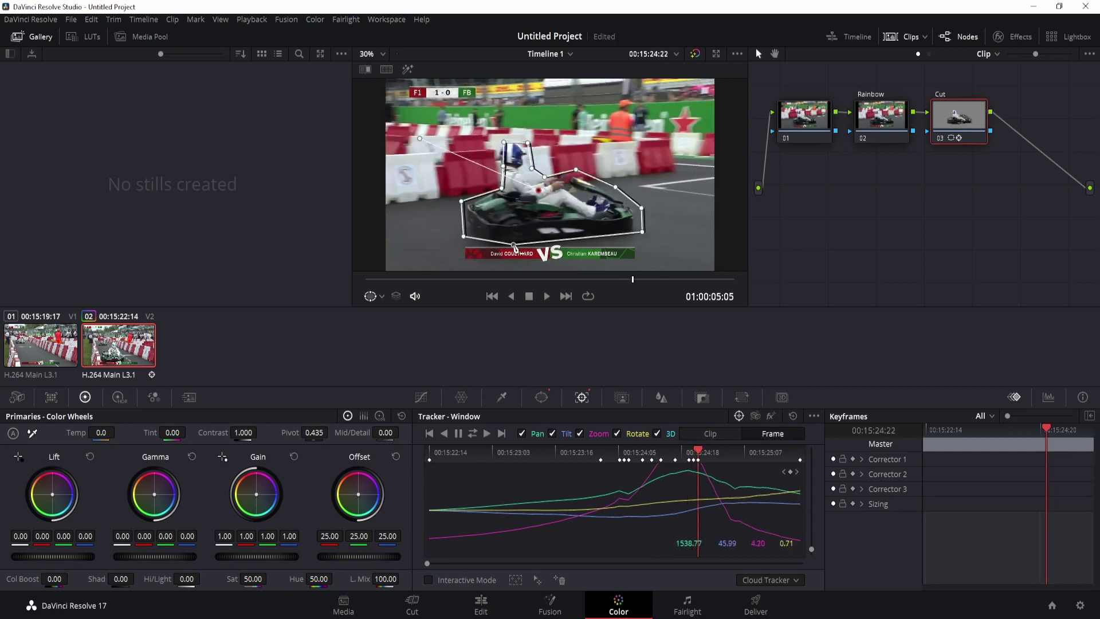
pyautogui.moveTo(639, 232); pyautogui.dragTo(635, 234)
# Adjust the window's points around the driver's helmet and upper body between 01:00:05:06 and 01:00:05:08.
pyautogui.press('Right')
pyautogui.moveTo(510, 164); pyautogui.dragTo(528, 139)
pyautogui.press('Right')
pyautogui.moveTo(558, 144); pyautogui.dragTo(547, 149)
pyautogui.moveTo(563, 168); pyautogui.dragTo(546, 172)
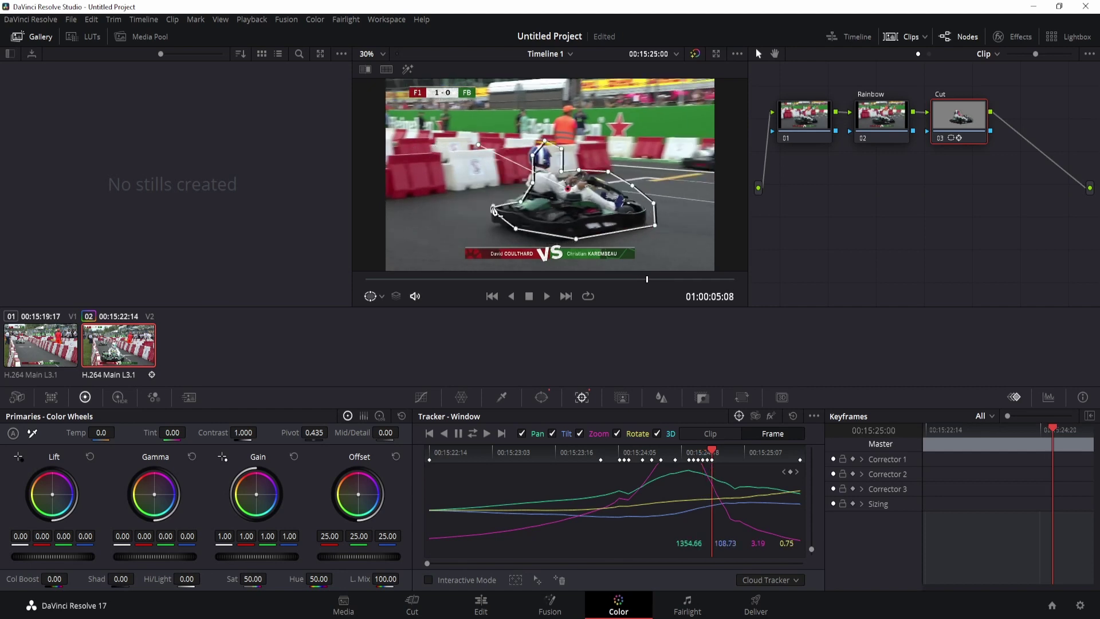
# Tighten the window around the kart's rear, nose and underside at 01:00:05:08.
pyautogui.moveTo(493, 208); pyautogui.dragTo(491, 205)
pyautogui.moveTo(520, 202); pyautogui.dragTo(514, 197)
pyautogui.moveTo(515, 229); pyautogui.dragTo(487, 225)
pyautogui.moveTo(608, 172); pyautogui.dragTo(607, 175)
pyautogui.moveTo(633, 186); pyautogui.dragTo(628, 189)
pyautogui.moveTo(653, 203); pyautogui.dragTo(647, 209)
pyautogui.moveTo(655, 225); pyautogui.dragTo(649, 225)
pyautogui.moveTo(576, 239); pyautogui.dragTo(563, 241)
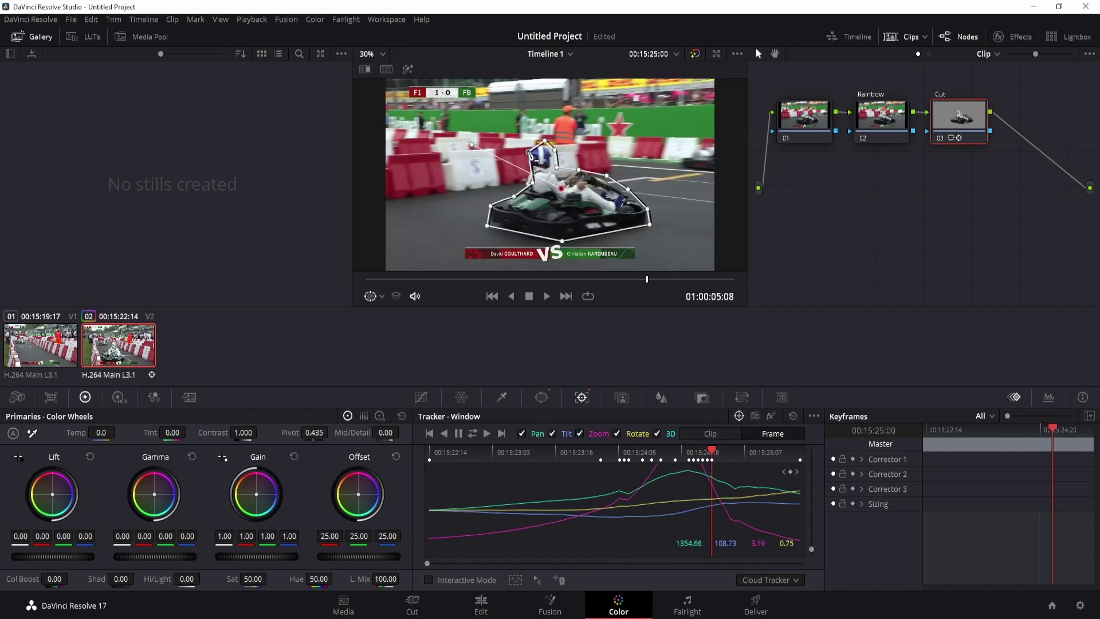
# Correct the window outline near the driver's helmet at 01:00:05:09 and advance to 01:00:05:10.
pyautogui.press('Right')
pyautogui.moveTo(568, 154); pyautogui.dragTo(562, 149)
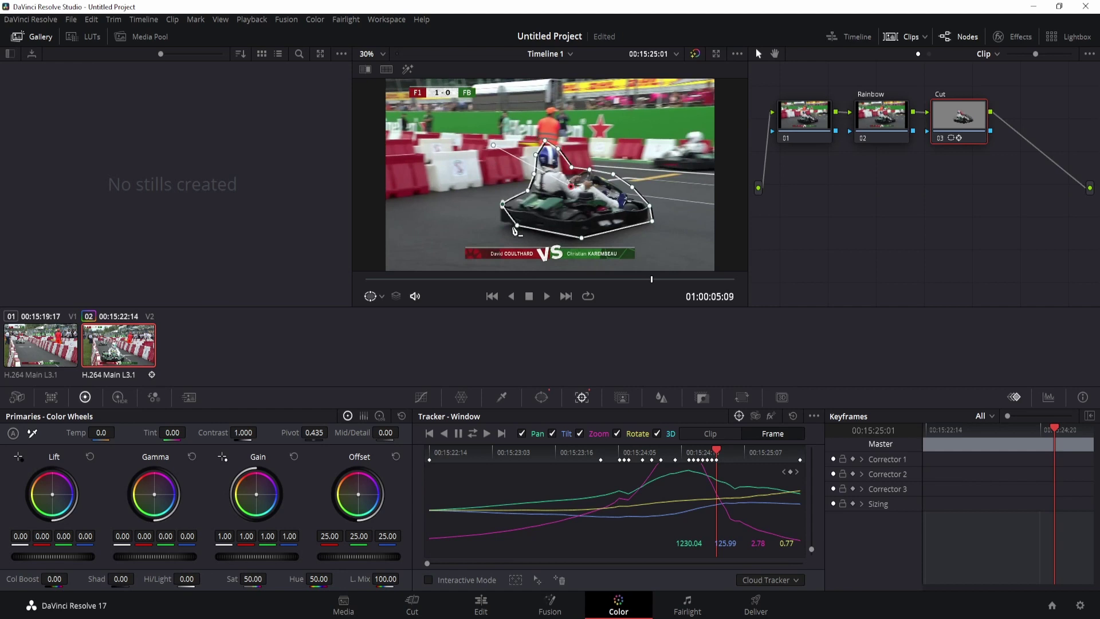
pyautogui.press('Right')
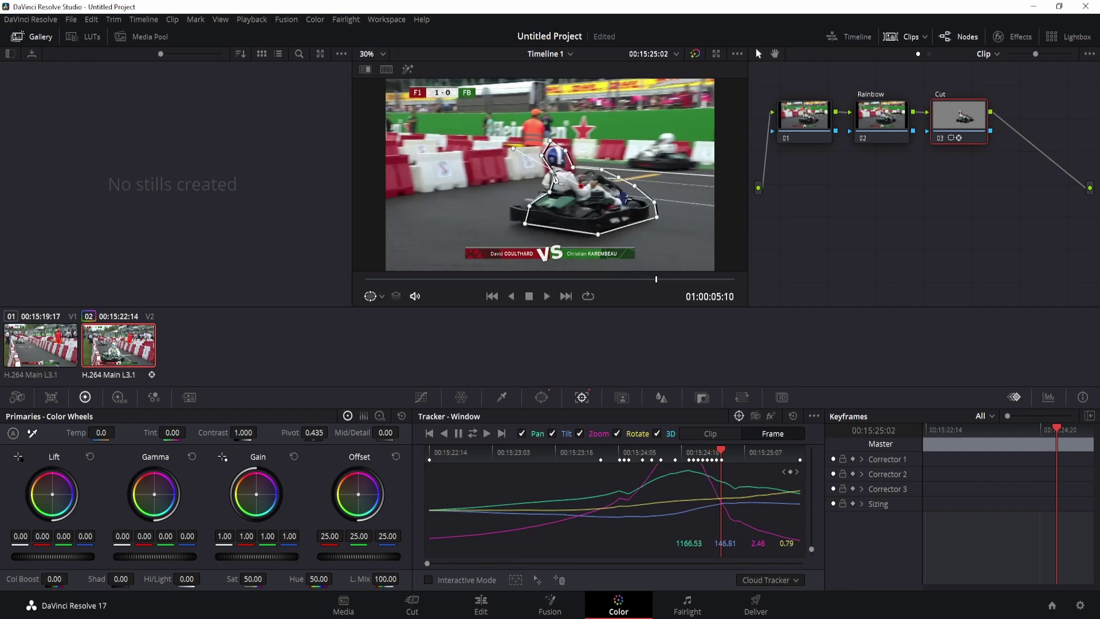
# Refit the window's upper outline to the kart's nose and the driver's helmet at 01:00:05:11.
pyautogui.press('Right')
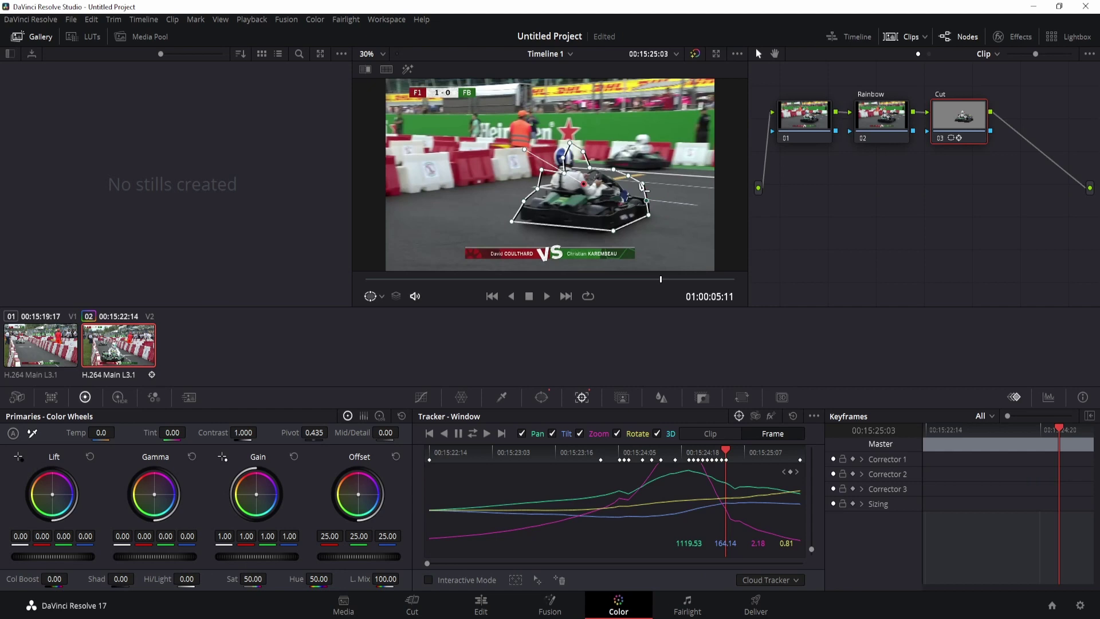
pyautogui.moveTo(642, 184); pyautogui.dragTo(630, 191)
pyautogui.moveTo(628, 176); pyautogui.dragTo(619, 180)
pyautogui.moveTo(614, 170); pyautogui.dragTo(577, 167)
pyautogui.moveTo(565, 172); pyautogui.dragTo(551, 166)
pyautogui.moveTo(563, 158)
pyautogui.mouseDown()
pyautogui.moveTo(551, 153)
pyautogui.moveTo(558, 142)
pyautogui.mouseUp()
pyautogui.moveTo(583, 151); pyautogui.dragTo(577, 151)
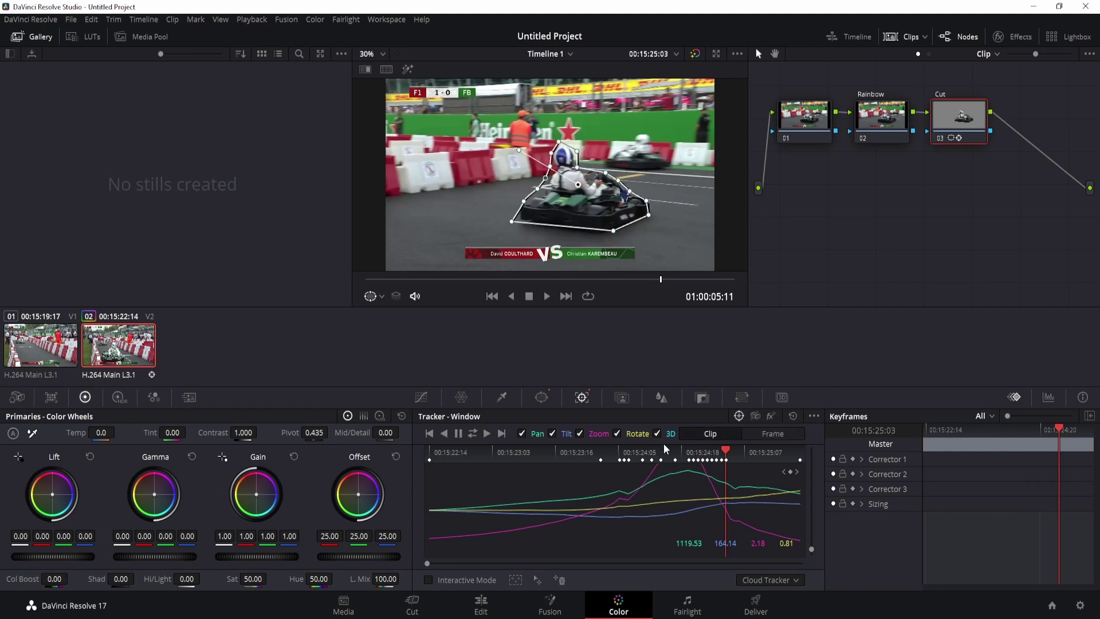
# Refit the window to the kart's underside and the driver's helmet at 01:00:05:12 in Frame mode, and advance to 01:00:05:14.
pyautogui.click(487, 434)
pyautogui.click(772, 433)
pyautogui.click(731, 450)
pyautogui.moveTo(627, 226); pyautogui.dragTo(637, 221)
pyautogui.moveTo(529, 219); pyautogui.dragTo(537, 215)
pyautogui.moveTo(575, 155); pyautogui.dragTo(567, 156)
pyautogui.press('Right')
pyautogui.press('Right')
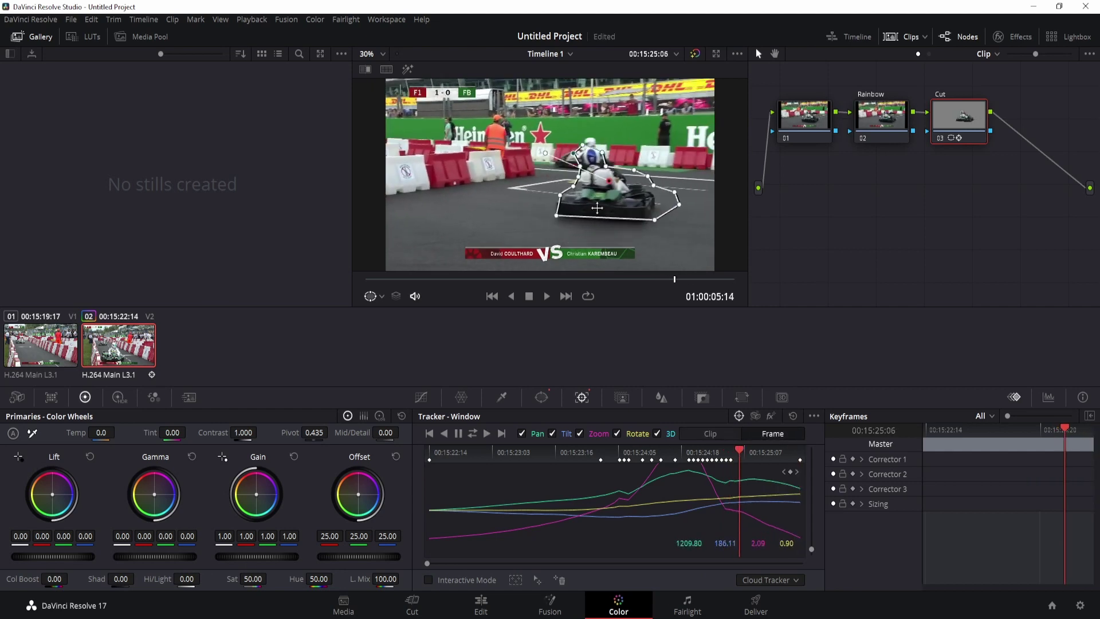
# Refit the window around the kart and driver frame by frame from 01:00:05:14 to 01:00:05:19.
pyautogui.press('Right')
pyautogui.press('Right')
pyautogui.press('Right')
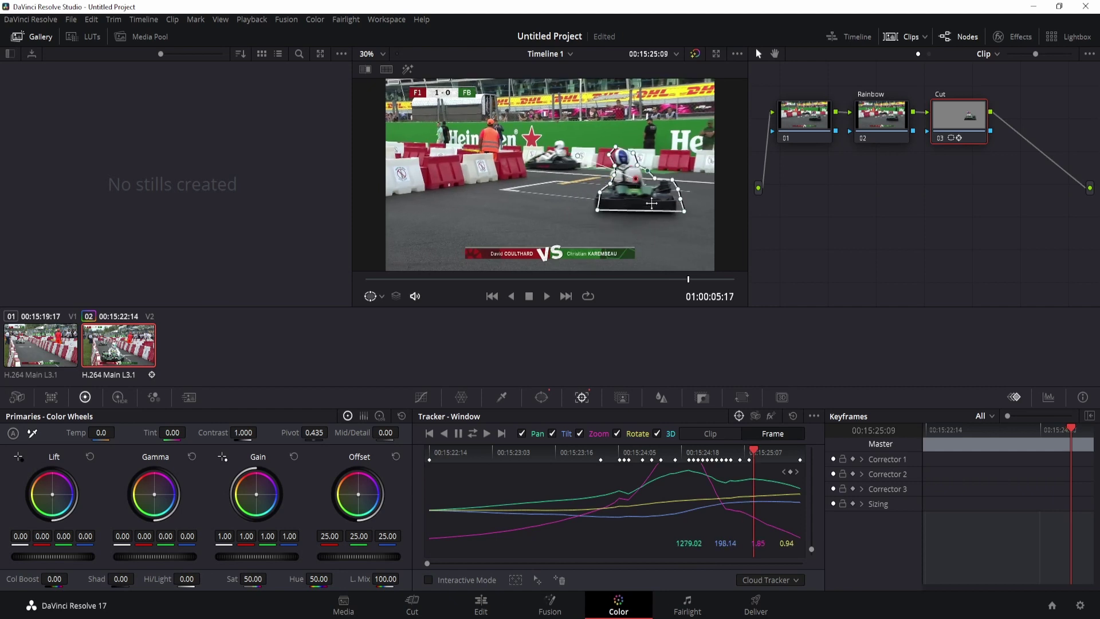
pyautogui.press('Right')
pyautogui.press('Right')
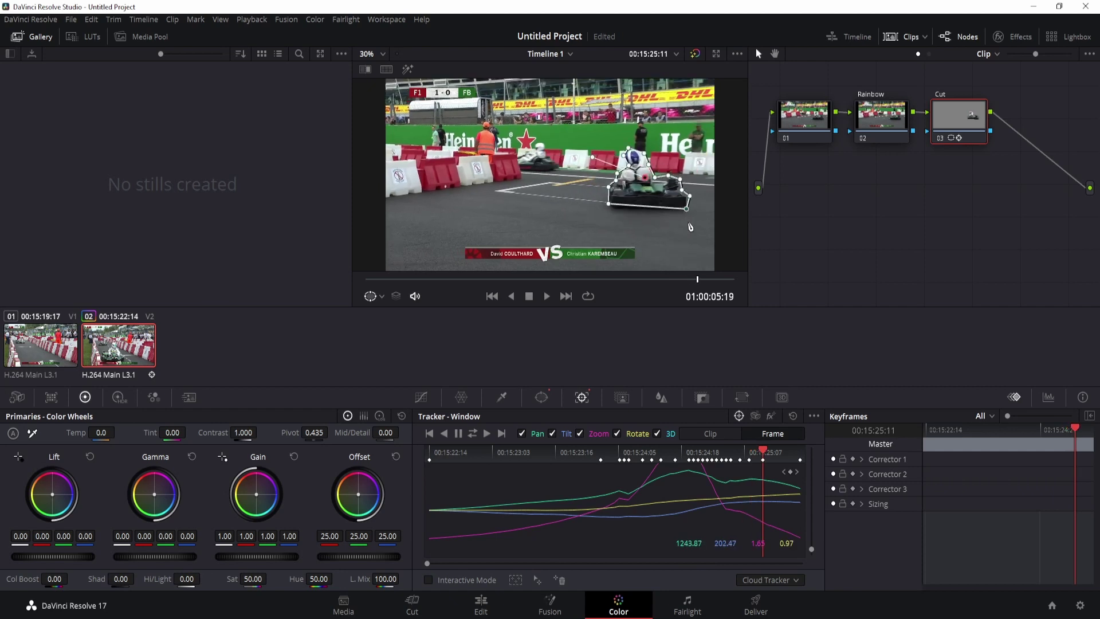
# Continue correcting the window around the receding kart frame by frame up to the clip's last frame at 01:00:06:02.
pyautogui.press('Right')
pyautogui.press('Right')
pyautogui.press('Right')
pyautogui.press('Right')
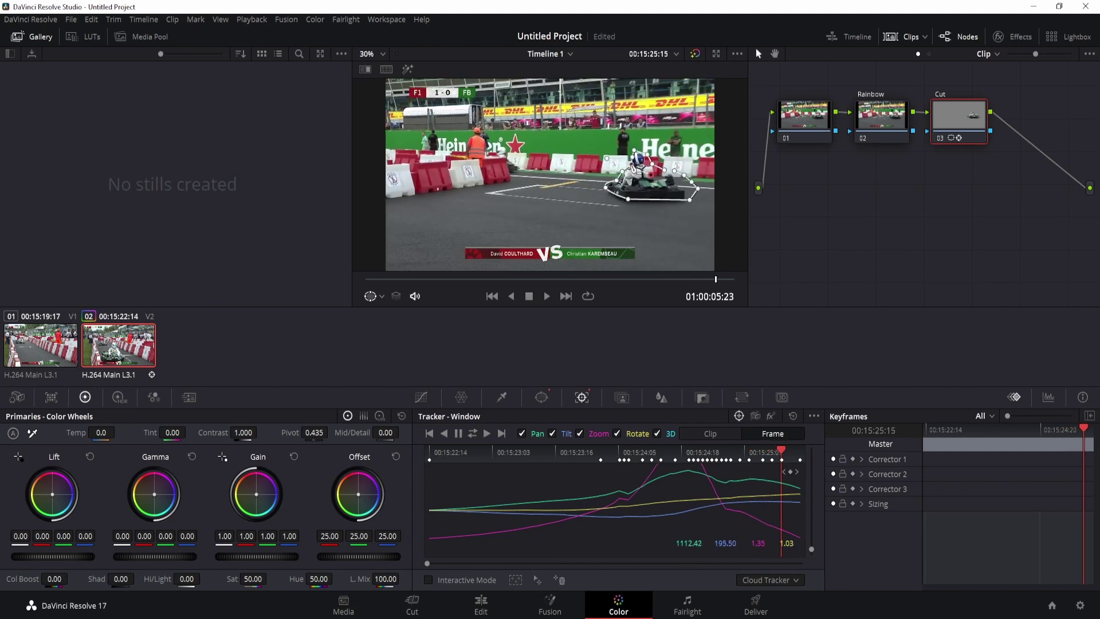
pyautogui.press('Right')
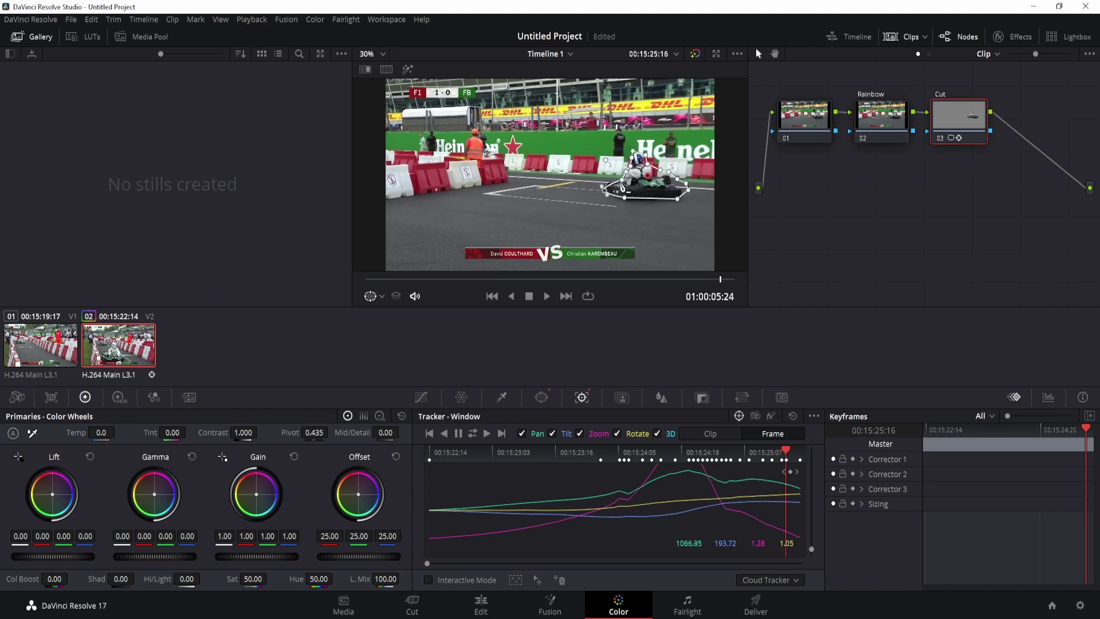
pyautogui.press('Right')
pyautogui.press('Right')
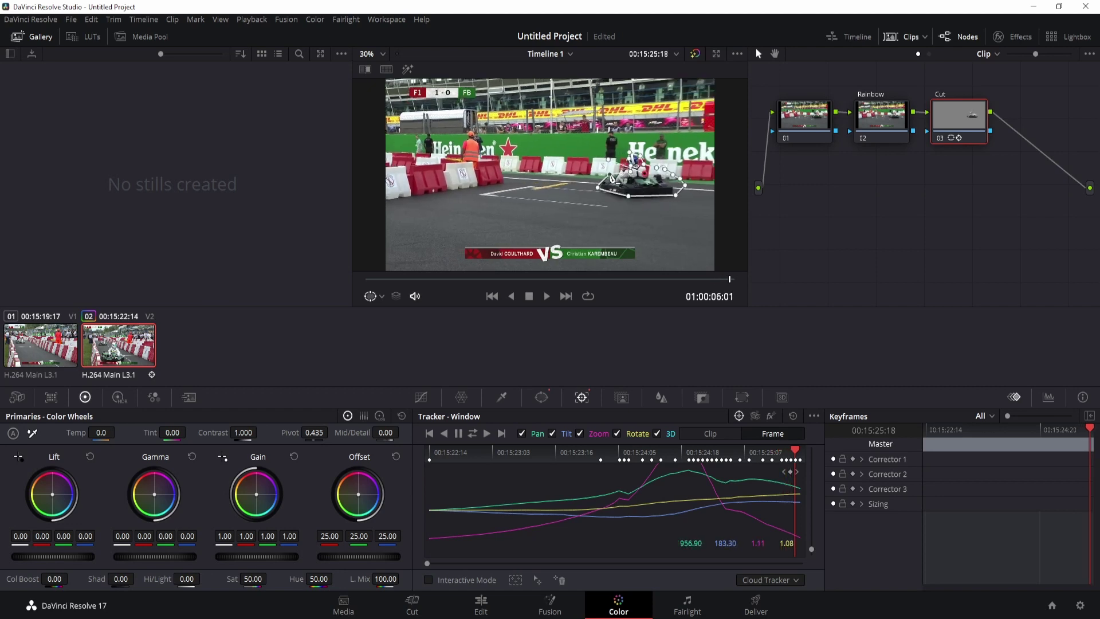
pyautogui.press('Right')
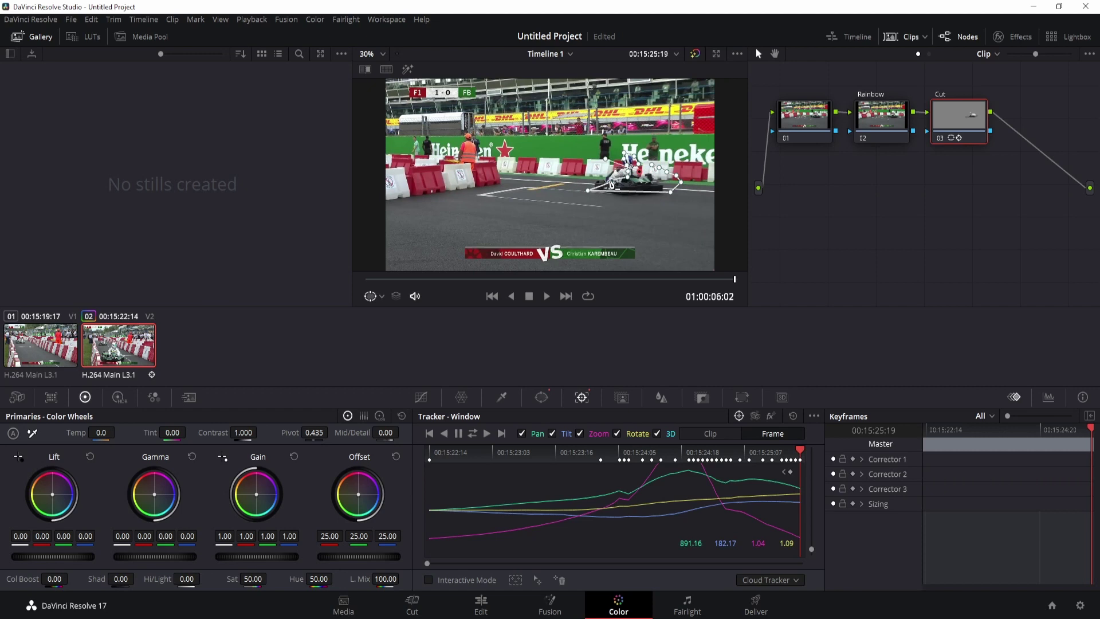
# Tighten the window around the kart at 01:00:06:02 and return the tracker to Clip mode.
pyautogui.moveTo(659, 169); pyautogui.dragTo(621, 196)
pyautogui.moveTo(671, 192); pyautogui.dragTo(664, 182)
pyautogui.click(709, 433)
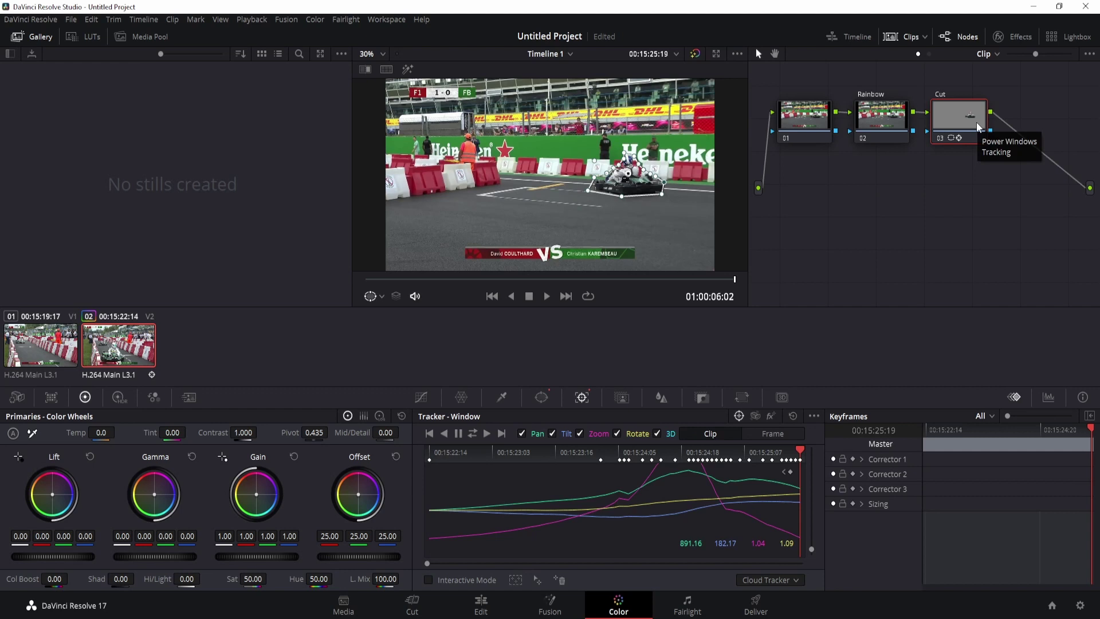
# Add an alpha output to the node graph and connect the Cut node's alpha to it.
pyautogui.rightClick(1019, 193)
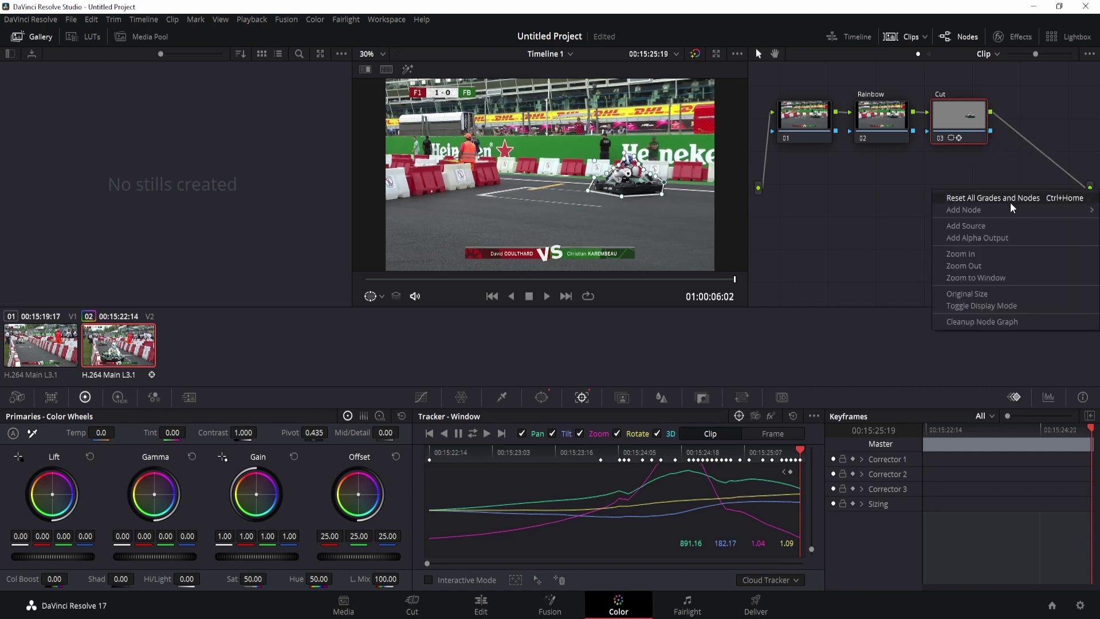
pyautogui.click(992, 238)
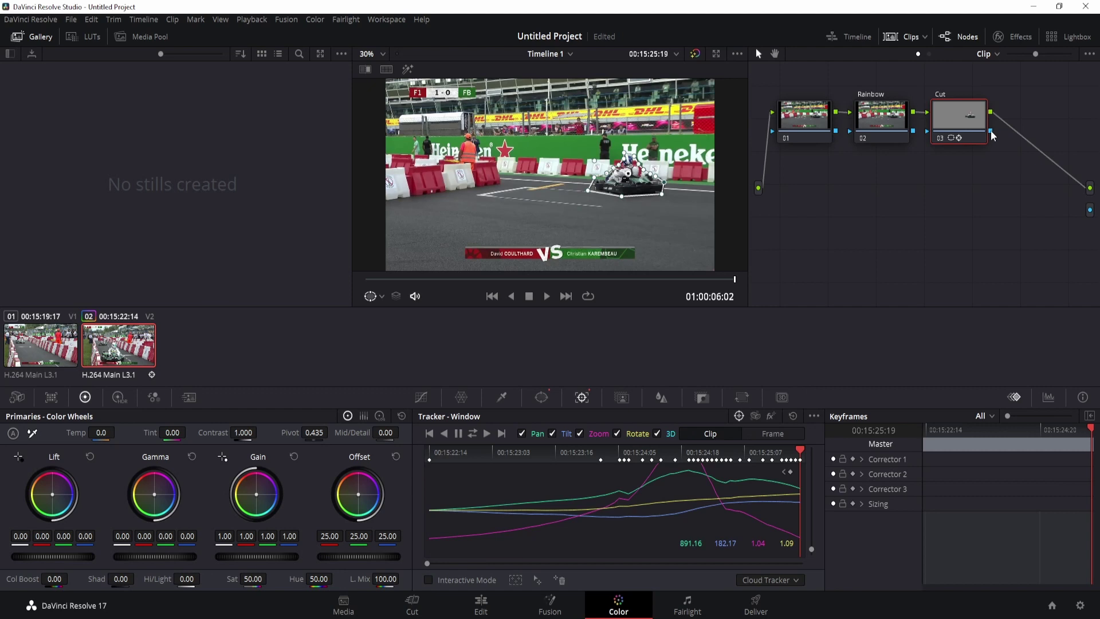
pyautogui.moveTo(992, 136); pyautogui.dragTo(1093, 213)
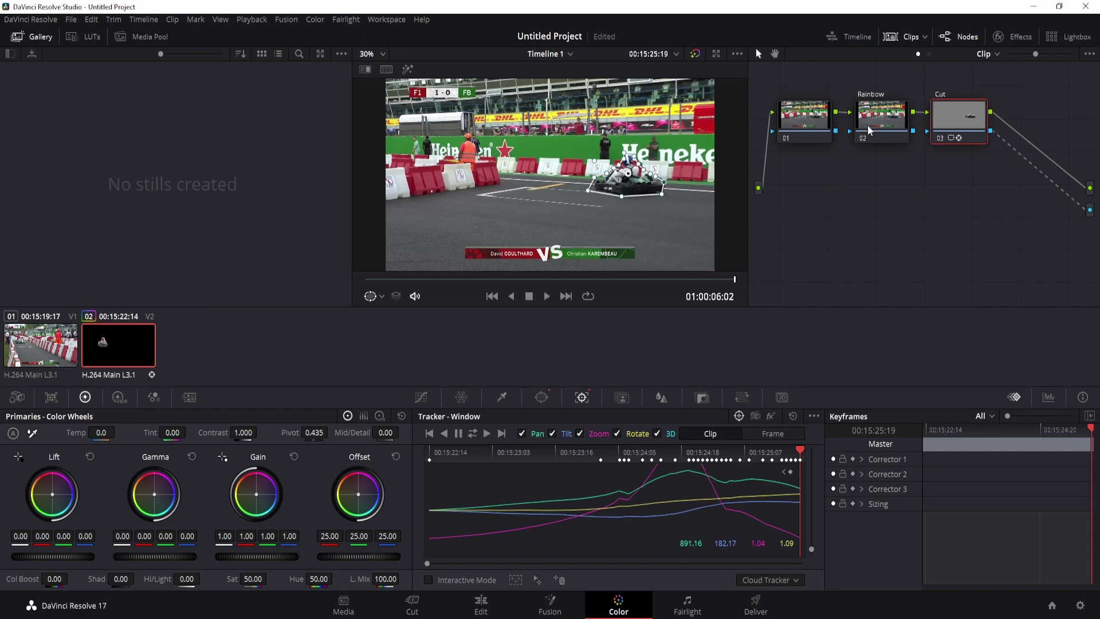
# Enable automatic keyframing for the Rainbow node (Corrector 2) and set its Hue to 0 at the clip's first frame.
pyautogui.click(879, 115)
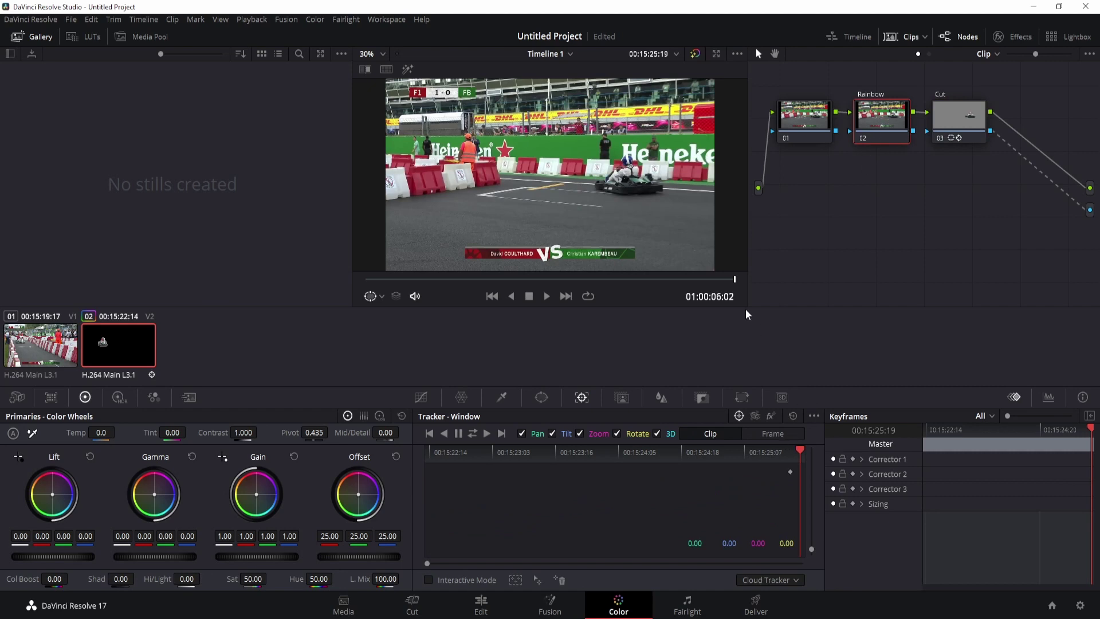
pyautogui.moveTo(801, 450); pyautogui.dragTo(403, 442)
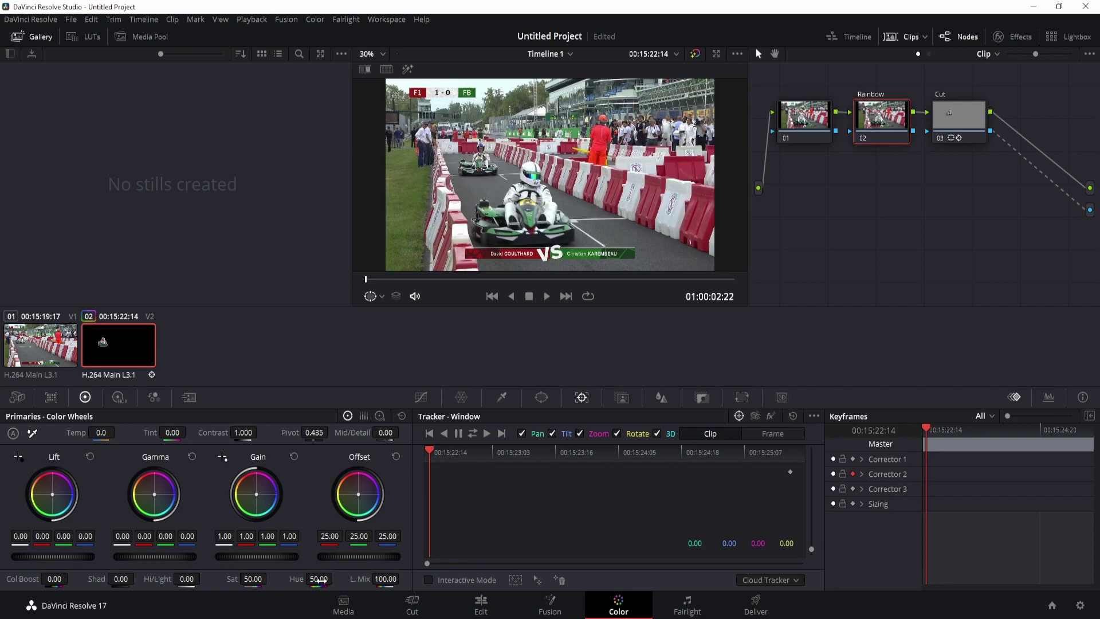
pyautogui.moveTo(319, 580)
pyautogui.mouseDown()
pyautogui.moveTo(336, 580)
pyautogui.moveTo(321, 579)
pyautogui.mouseUp()
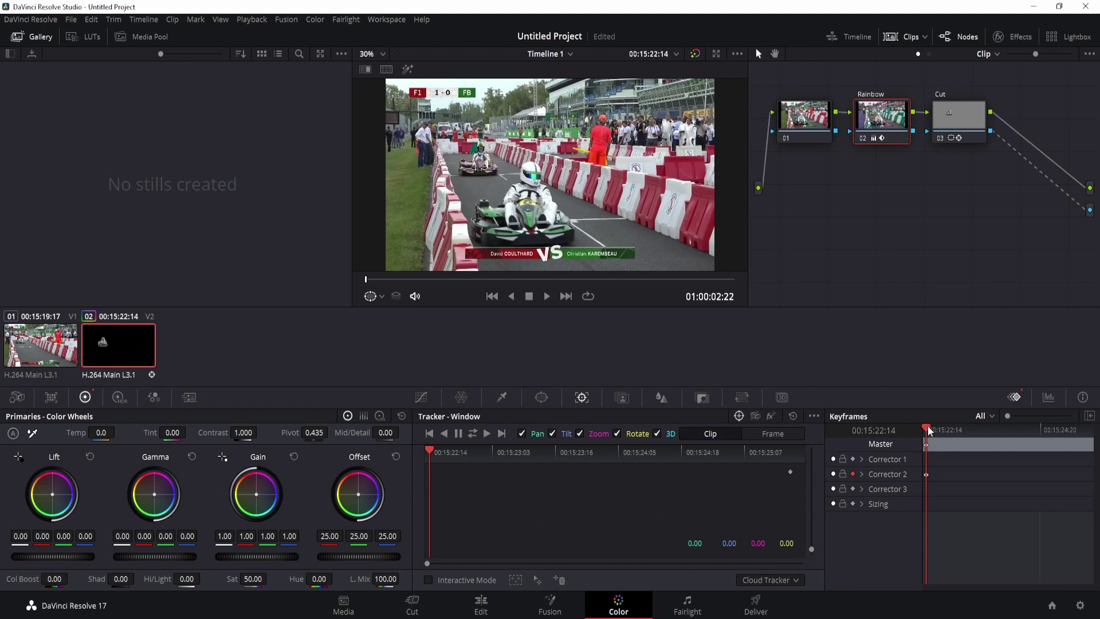
# Keyframe the Rainbow node's Hue at 100 on 01:00:03:06 and at 0 on 01:00:03:15.
pyautogui.moveTo(929, 431); pyautogui.dragTo(945, 427)
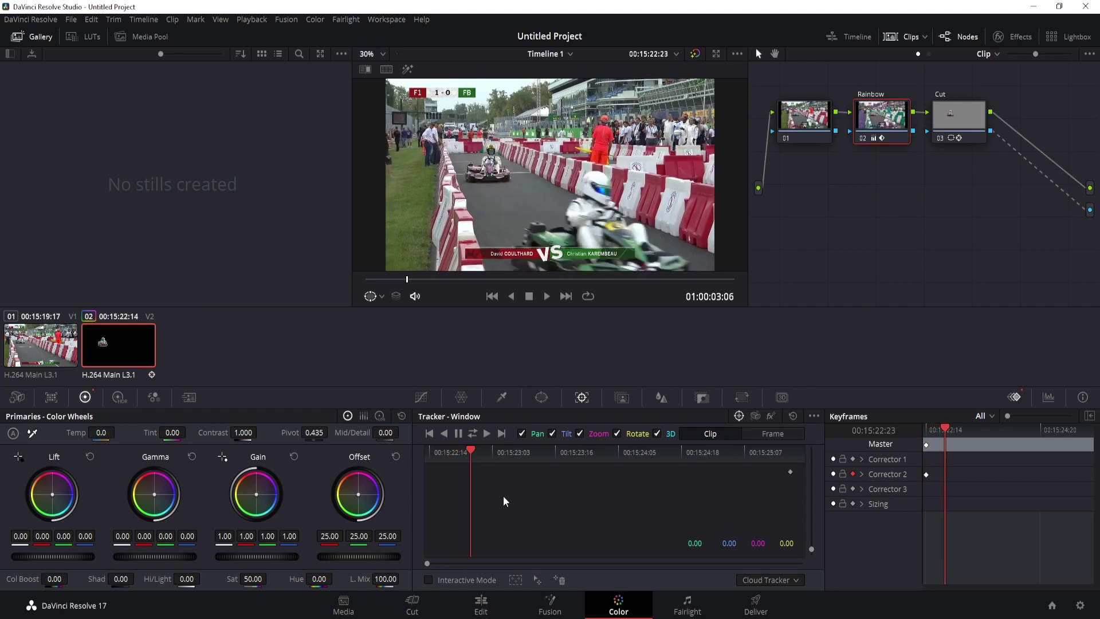
pyautogui.moveTo(319, 579); pyautogui.dragTo(336, 578)
pyautogui.moveTo(947, 426); pyautogui.dragTo(964, 425)
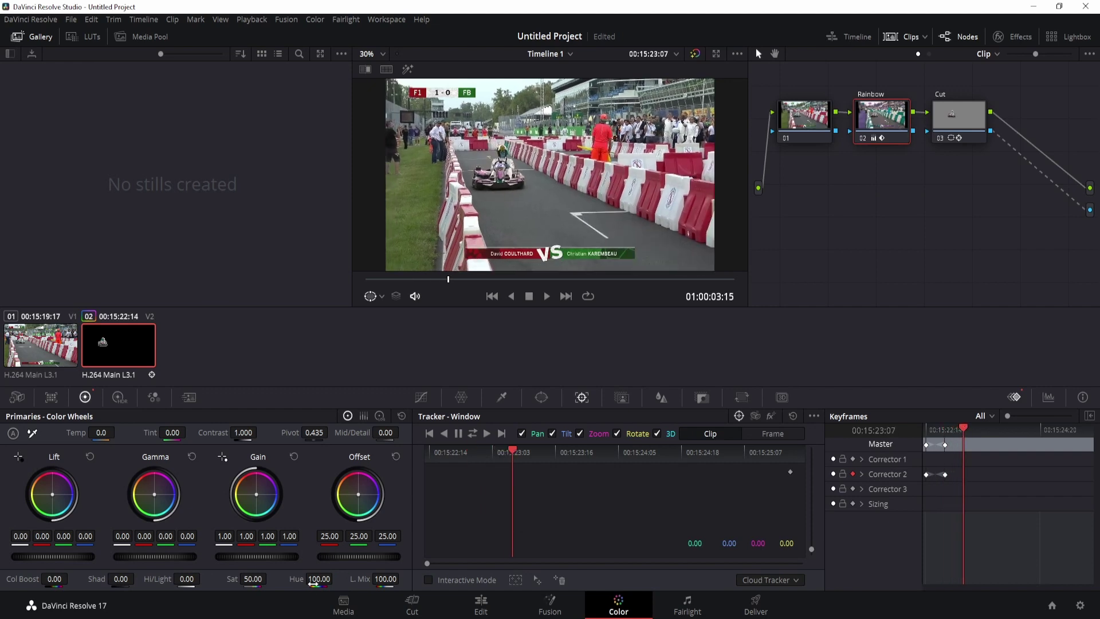
pyautogui.moveTo(324, 578); pyautogui.dragTo(267, 578)
# Keyframe the Rainbow node's Hue at 100 on 01:00:03:22 and at 0 on 01:00:04:05.
pyautogui.moveTo(964, 428); pyautogui.dragTo(979, 427)
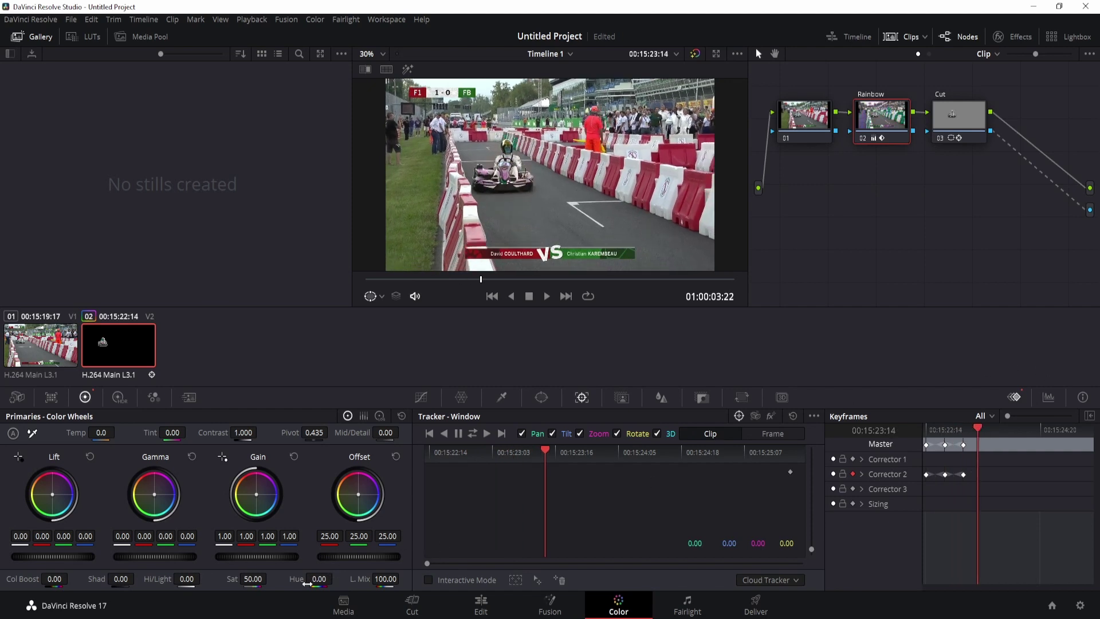
pyautogui.moveTo(316, 580)
pyautogui.mouseDown()
pyautogui.moveTo(336, 579)
pyautogui.moveTo(311, 579)
pyautogui.mouseUp()
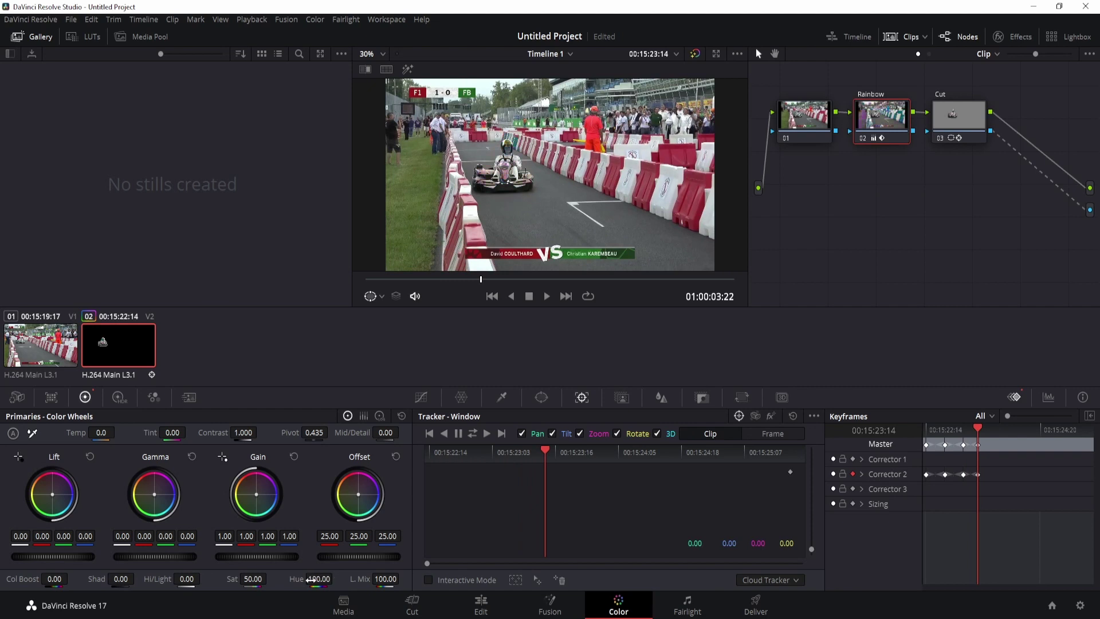
pyautogui.moveTo(980, 428); pyautogui.dragTo(995, 427)
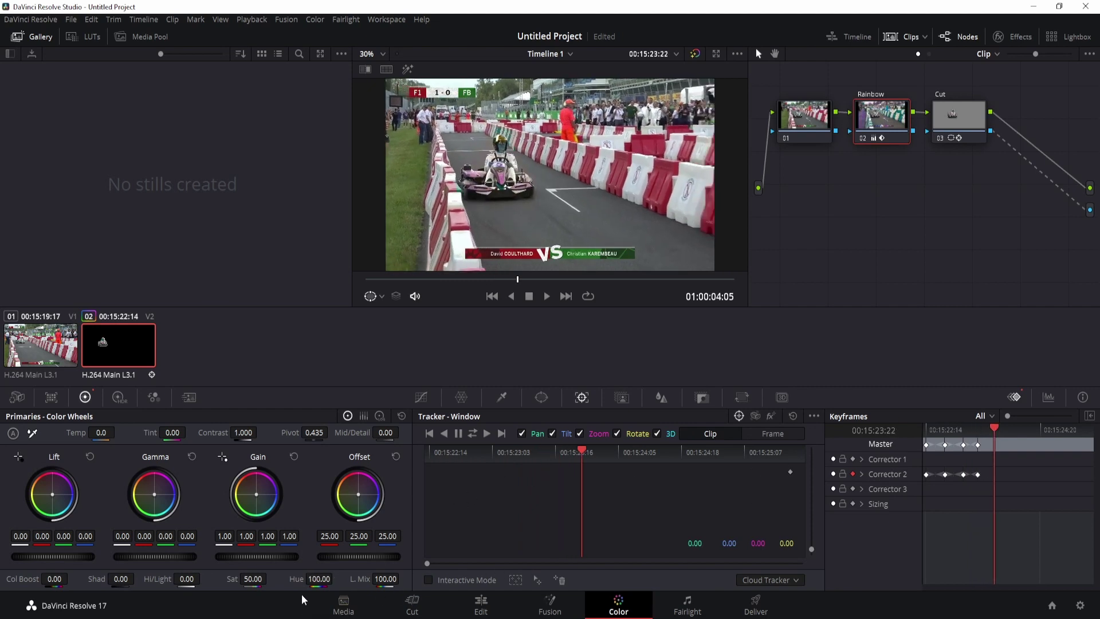
pyautogui.moveTo(320, 580); pyautogui.dragTo(229, 579)
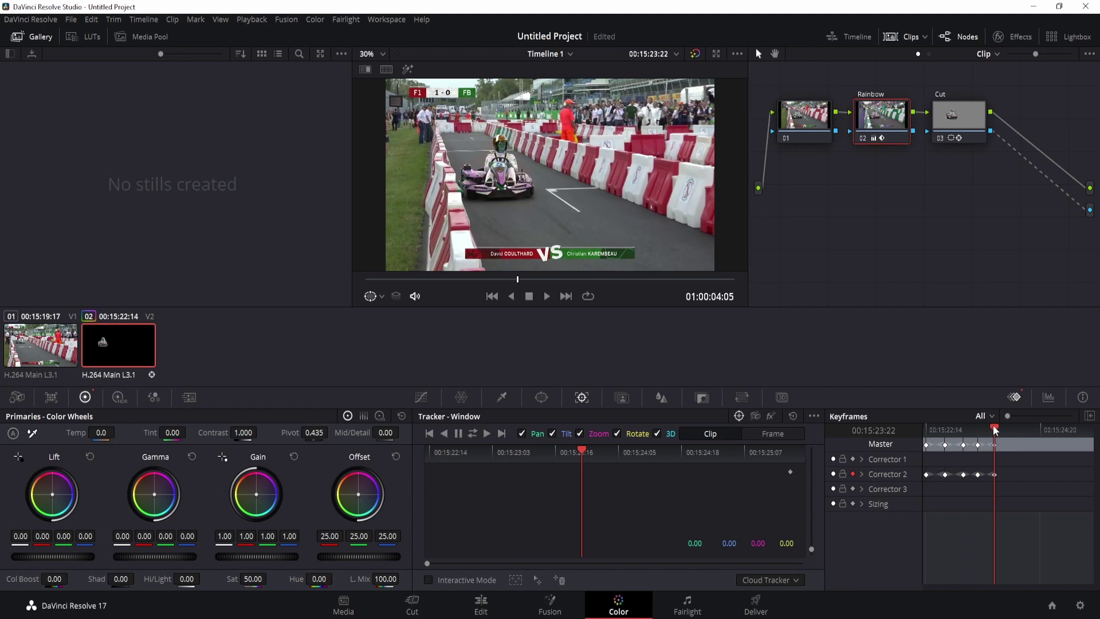
# Keyframe the Rainbow node's Hue at 100 on 01:00:04:12 and at 0 on 01:00:04:21.
pyautogui.moveTo(996, 431); pyautogui.dragTo(1010, 431)
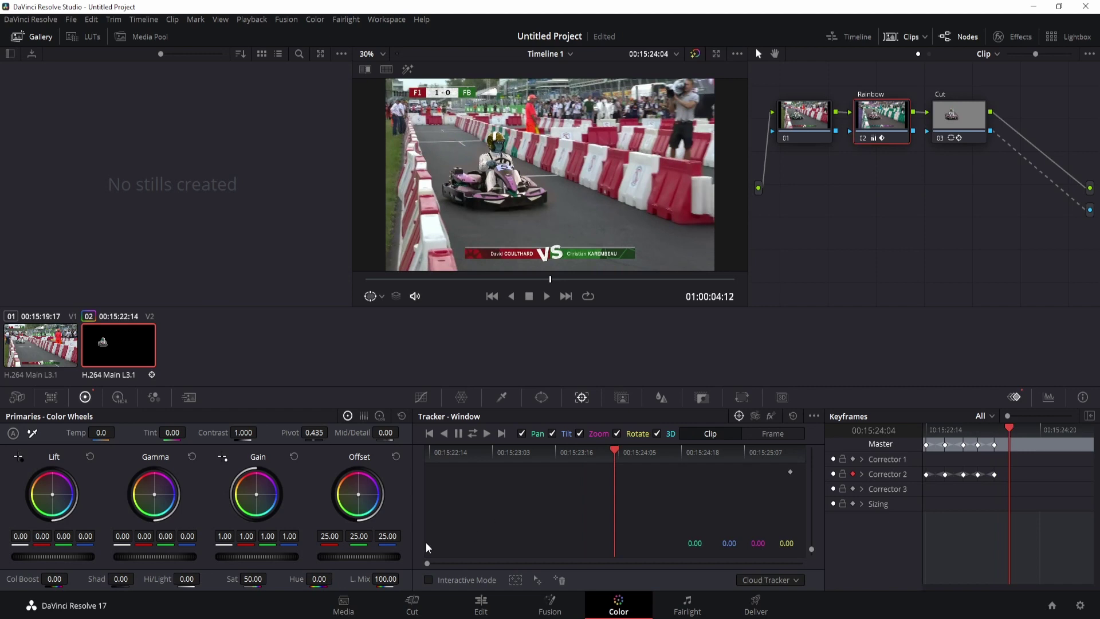
pyautogui.moveTo(310, 576); pyautogui.dragTo(401, 577)
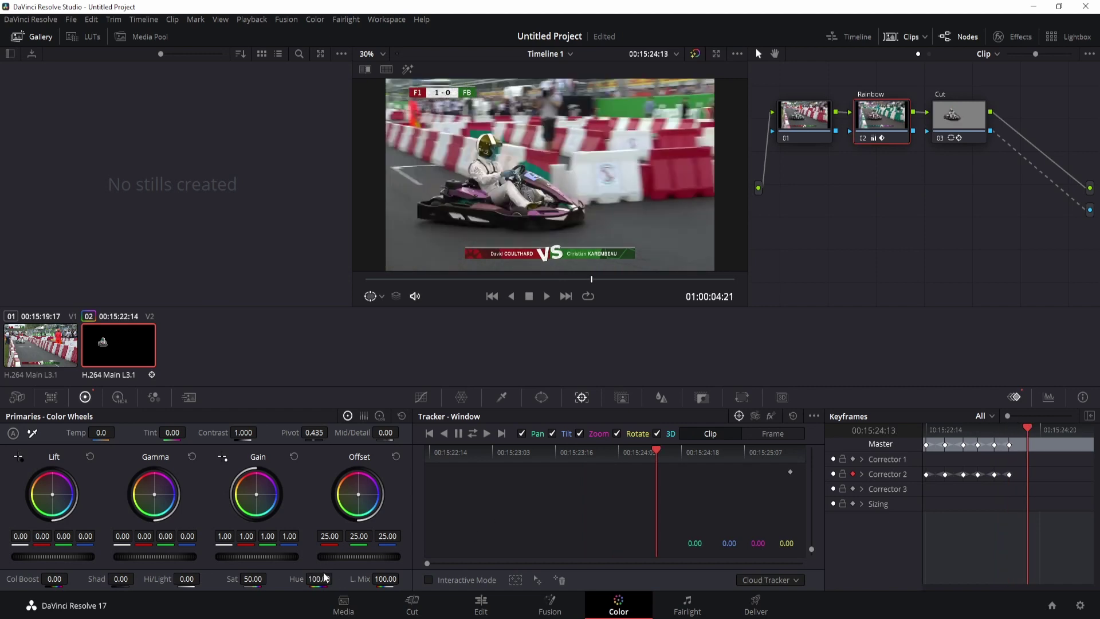
pyautogui.moveTo(324, 577); pyautogui.dragTo(299, 579)
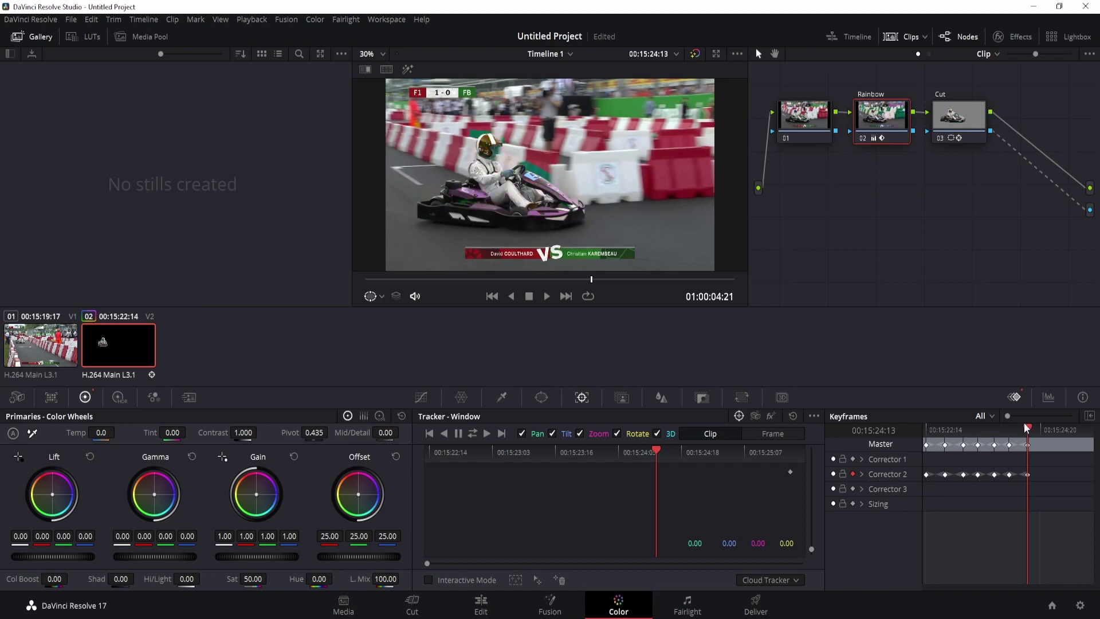
# Keyframe the Rainbow node's Hue at 100 on 01:00:05:05 and at 0 on 01:00:05:13.
pyautogui.moveTo(1031, 426); pyautogui.dragTo(1050, 429)
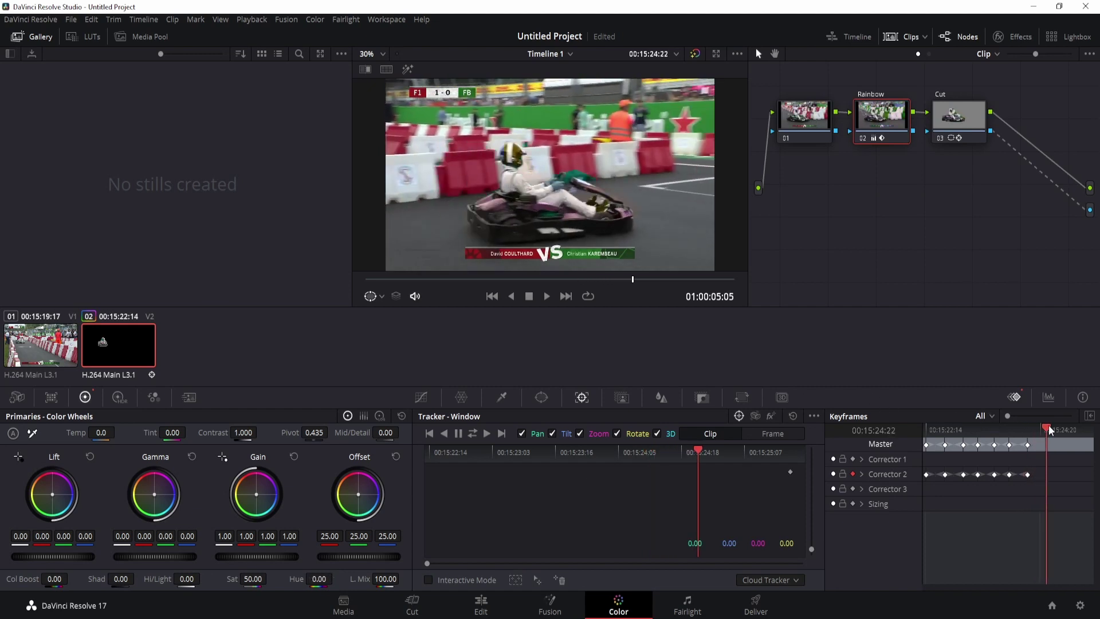
pyautogui.moveTo(318, 578); pyautogui.dragTo(338, 577)
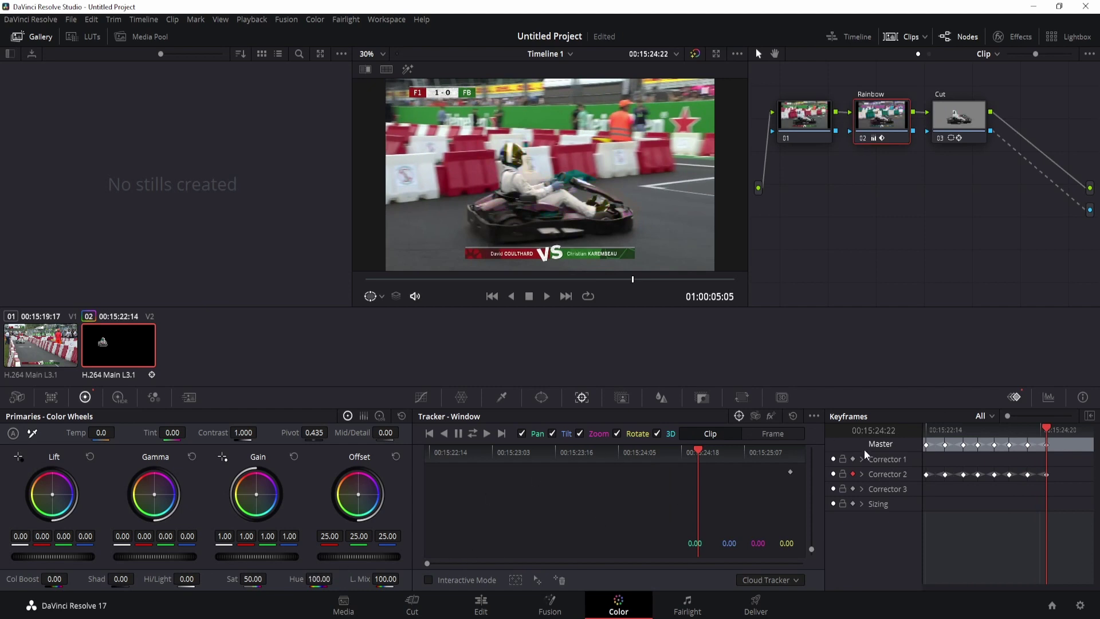
pyautogui.moveTo(1051, 427); pyautogui.dragTo(1068, 431)
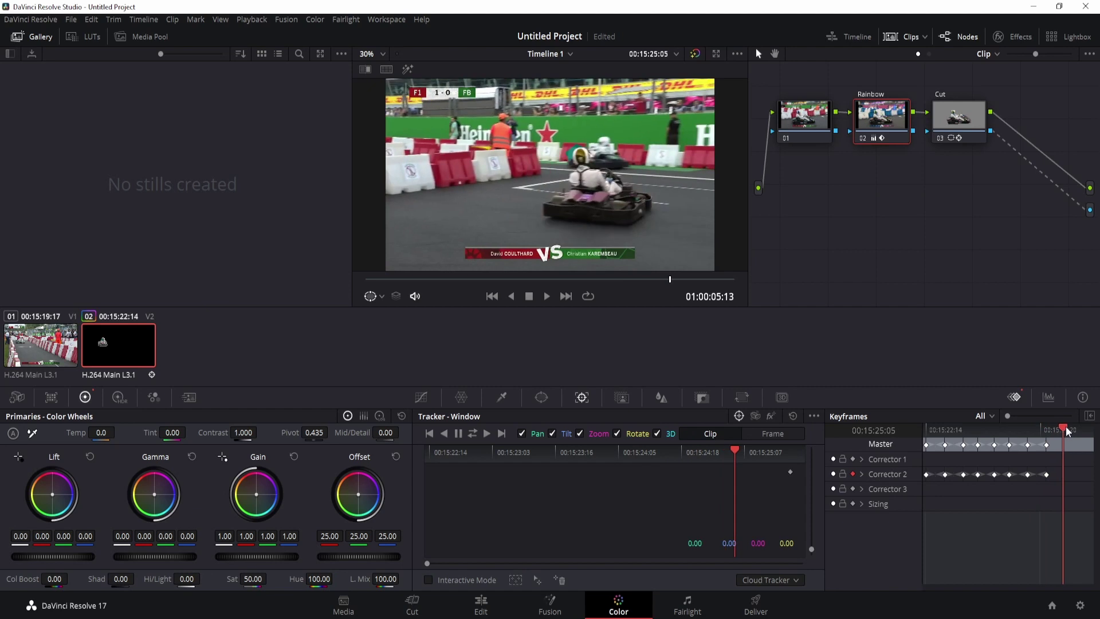
pyautogui.moveTo(319, 579); pyautogui.dragTo(265, 579)
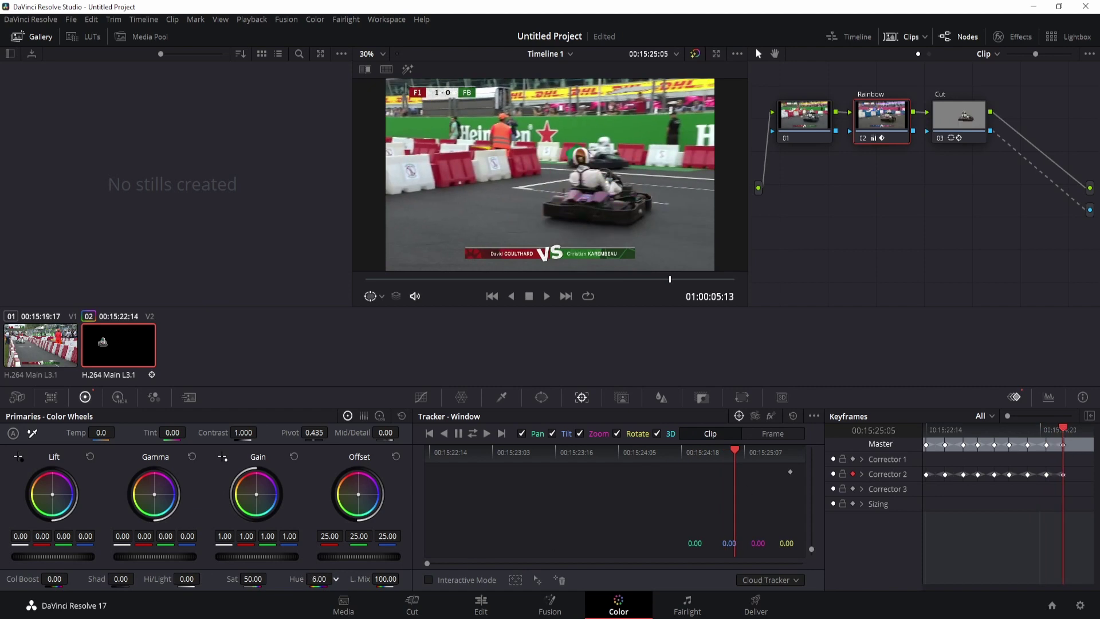
# Keyframe the Rainbow node's Hue at 100 on 01:00:05:23 and at 0 on the last frame, 01:00:06:02.
pyautogui.moveTo(1068, 431); pyautogui.dragTo(1088, 432)
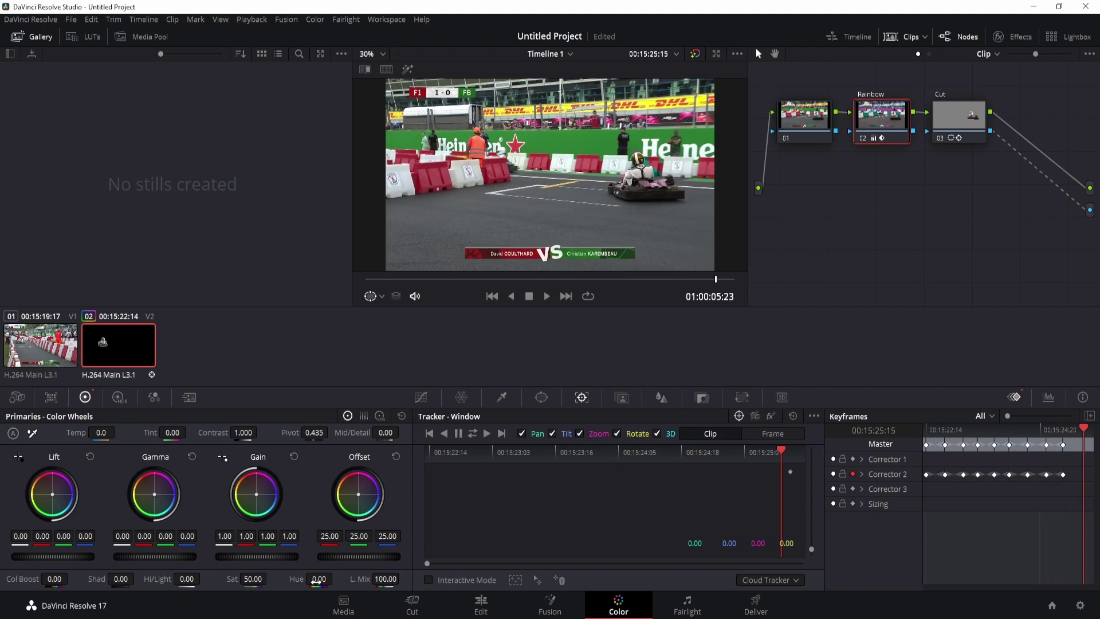
pyautogui.moveTo(318, 580); pyautogui.dragTo(374, 579)
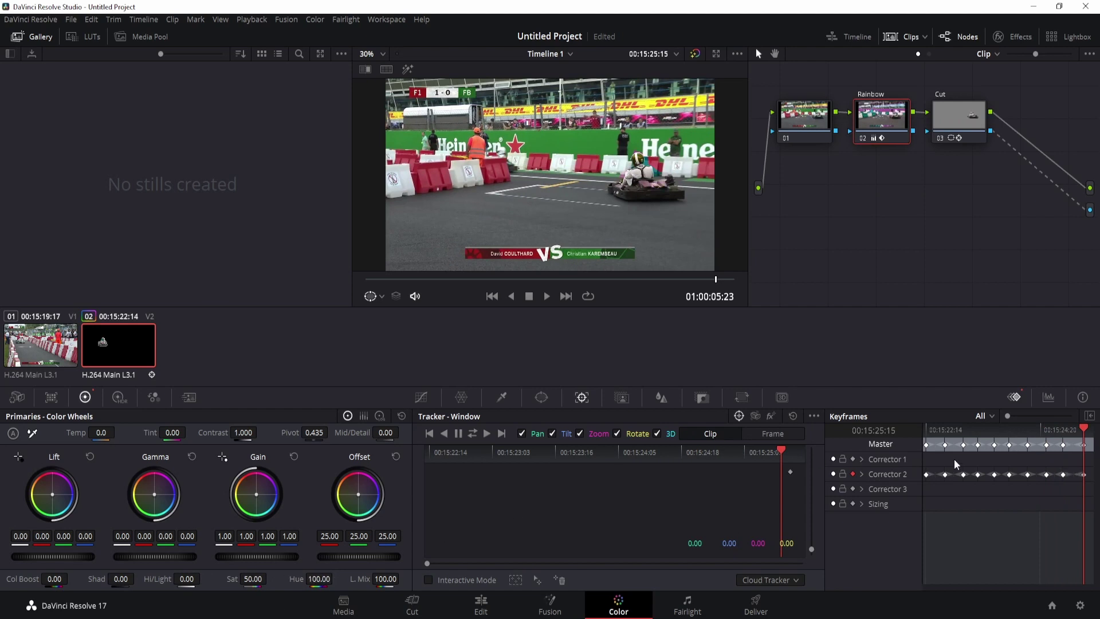
pyautogui.moveTo(1083, 431); pyautogui.dragTo(1091, 432)
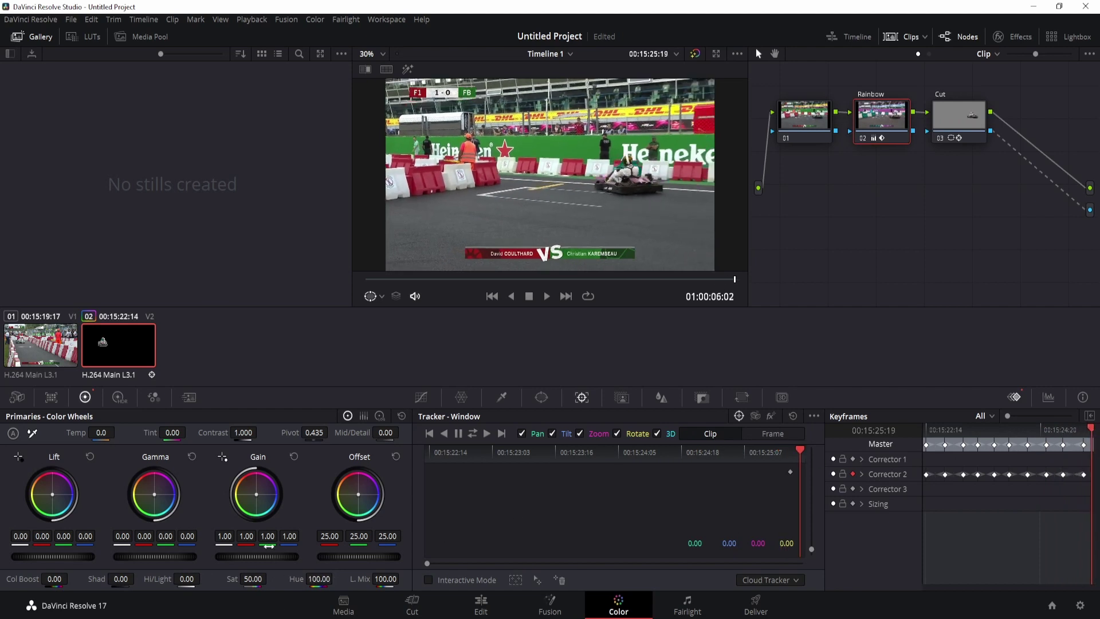
pyautogui.moveTo(319, 578); pyautogui.dragTo(306, 579)
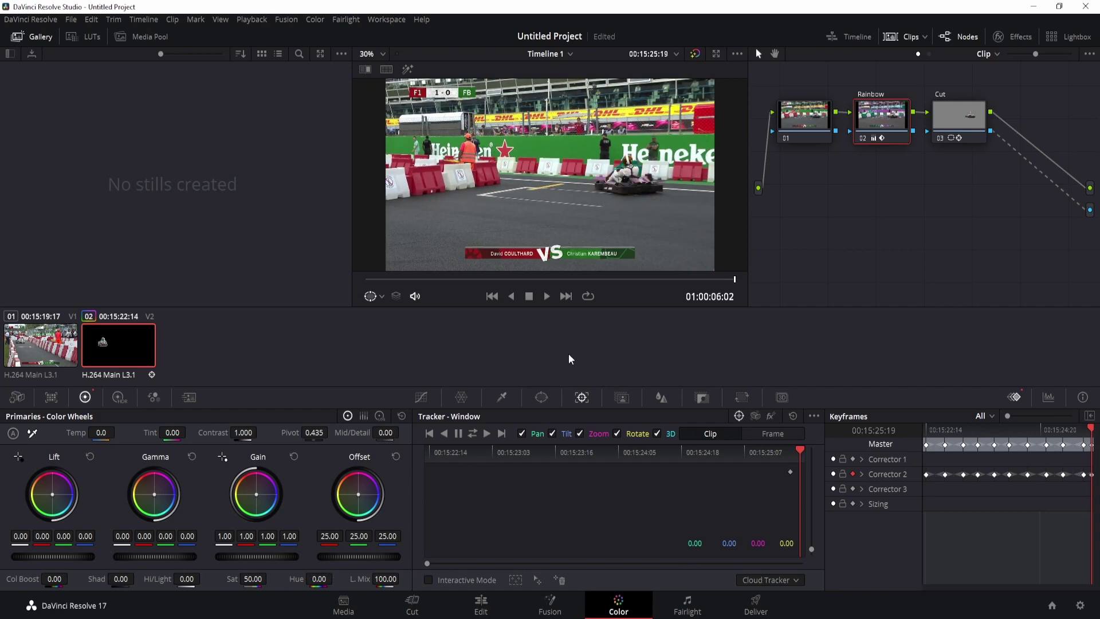
# Scrub the clip with the Cut node temporarily disabled and again with it enabled to compare the hue animation.
pyautogui.click(940, 140)
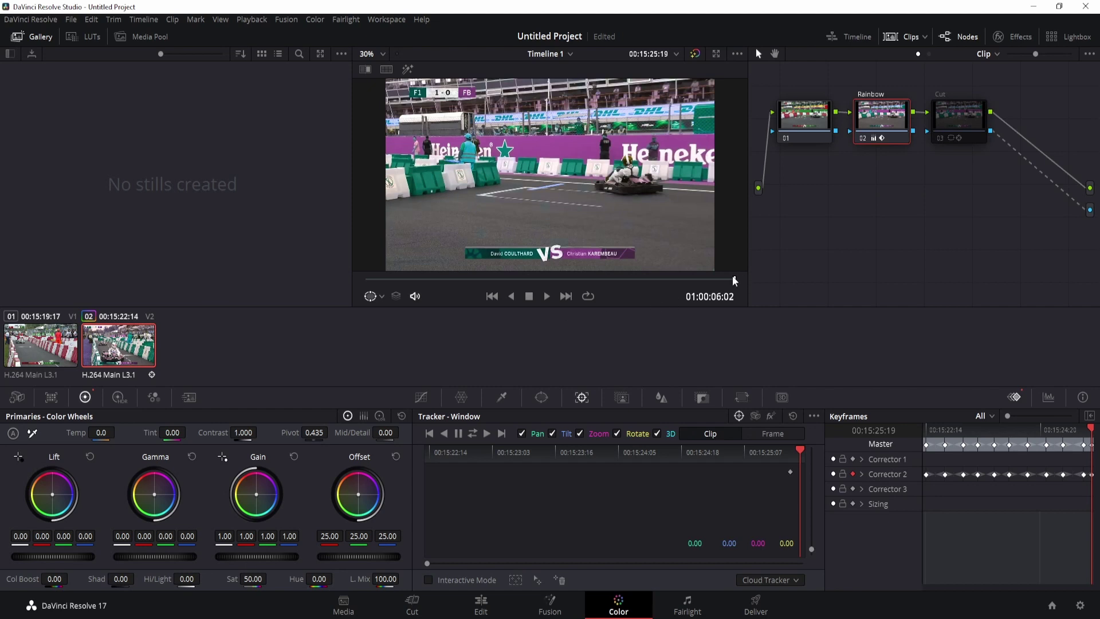
pyautogui.moveTo(733, 277); pyautogui.dragTo(353, 269)
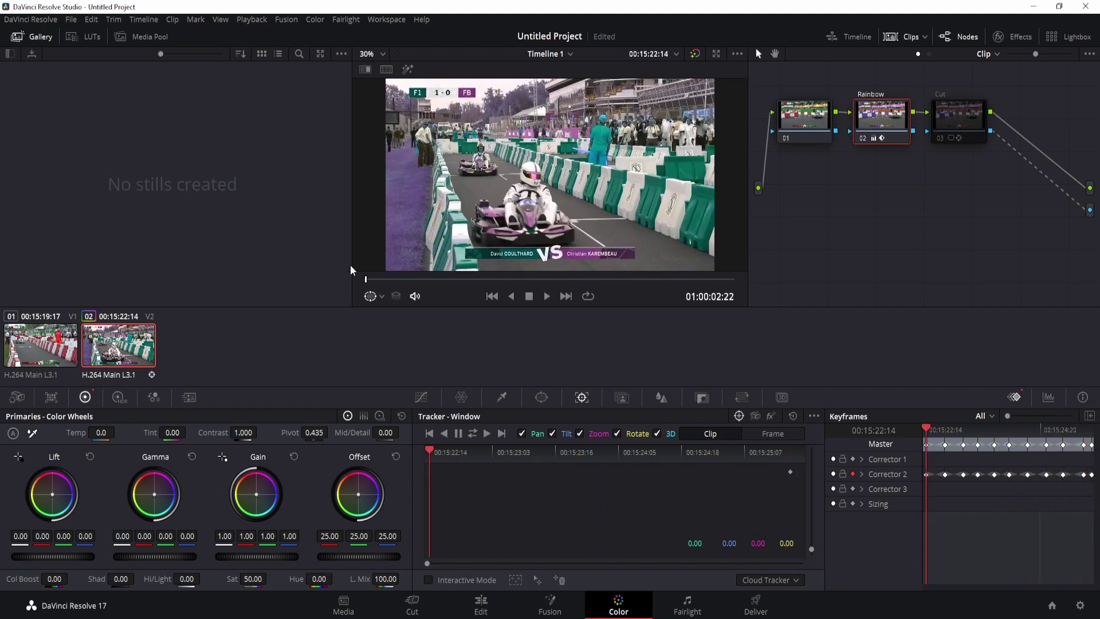
pyautogui.click(941, 136)
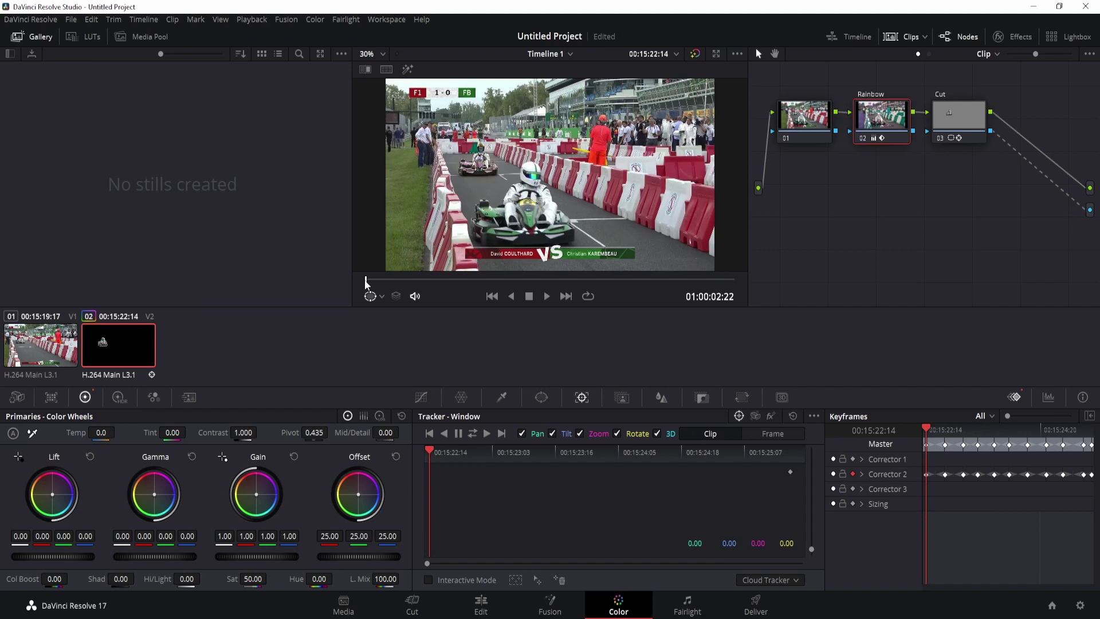
pyautogui.moveTo(369, 281); pyautogui.dragTo(748, 311)
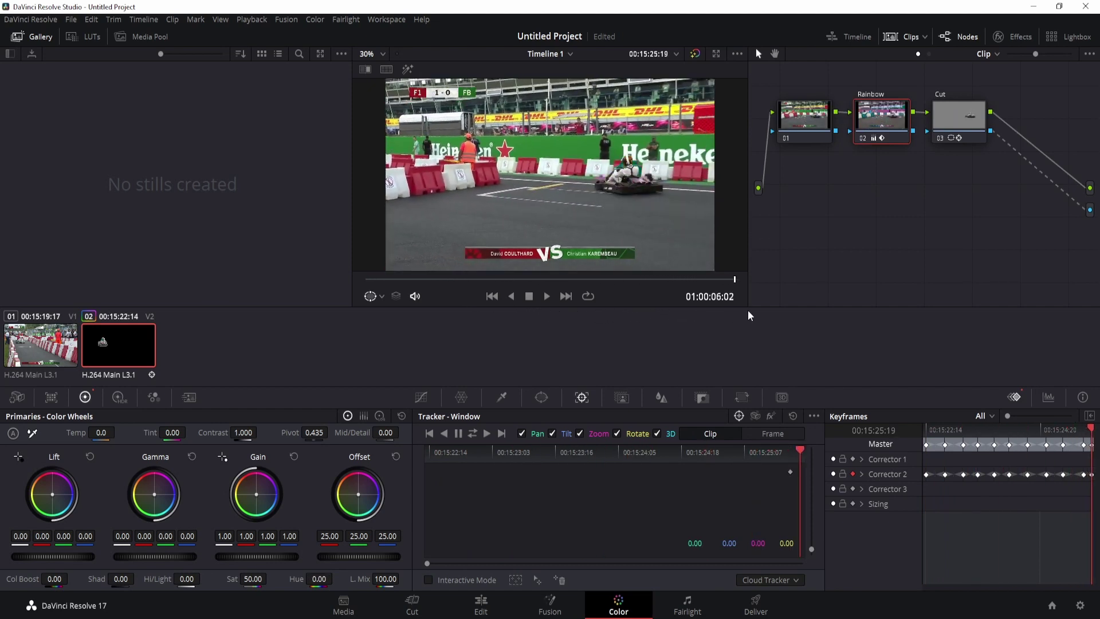
# Switch to the Edit page and play the timeline from the start to review the rainbow kart effect.
pyautogui.click(480, 605)
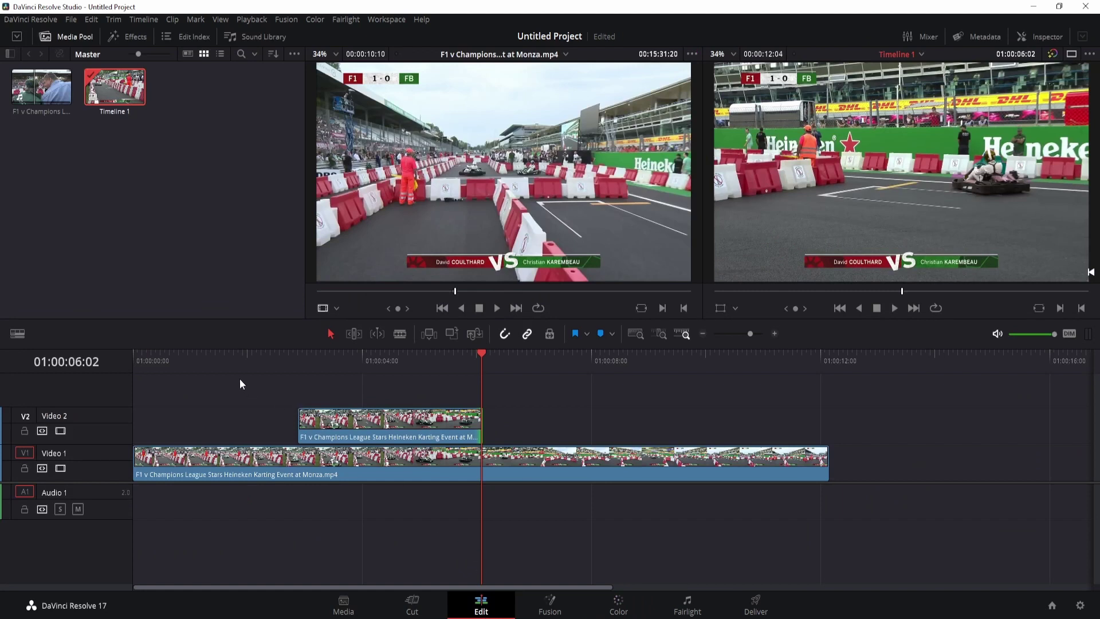
pyautogui.click(211, 351)
pyautogui.click(136, 354)
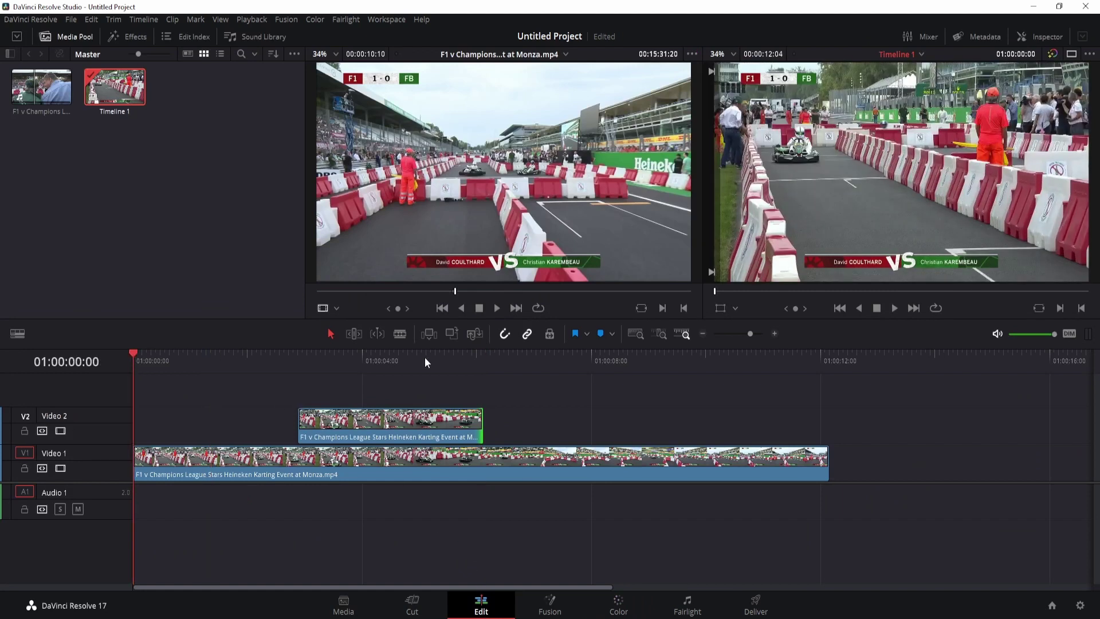
pyautogui.click(894, 308)
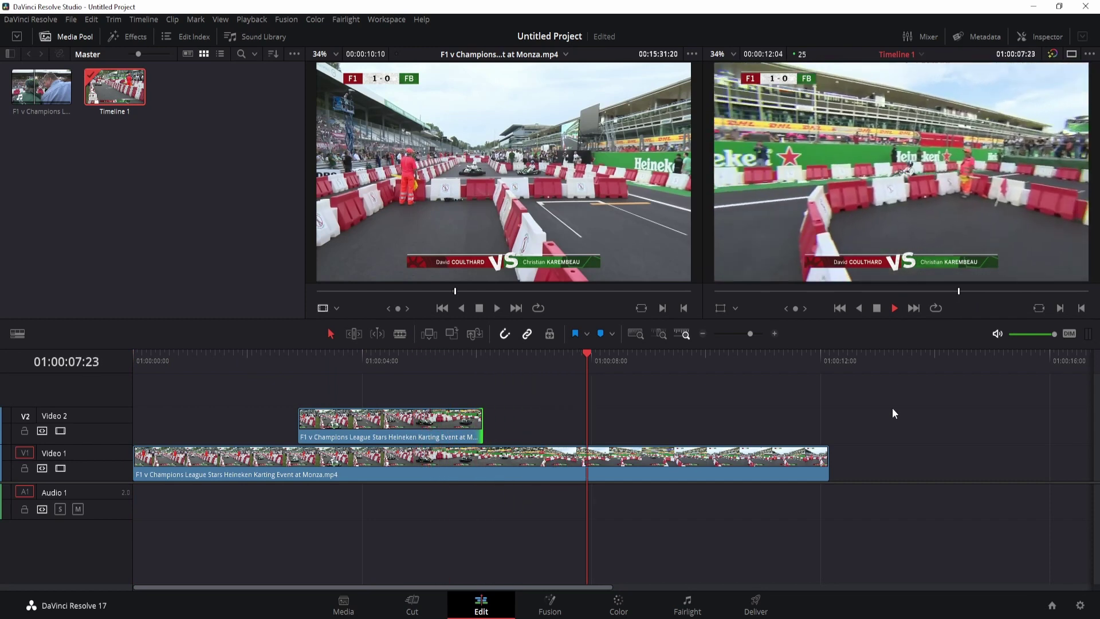
pyautogui.click(877, 310)
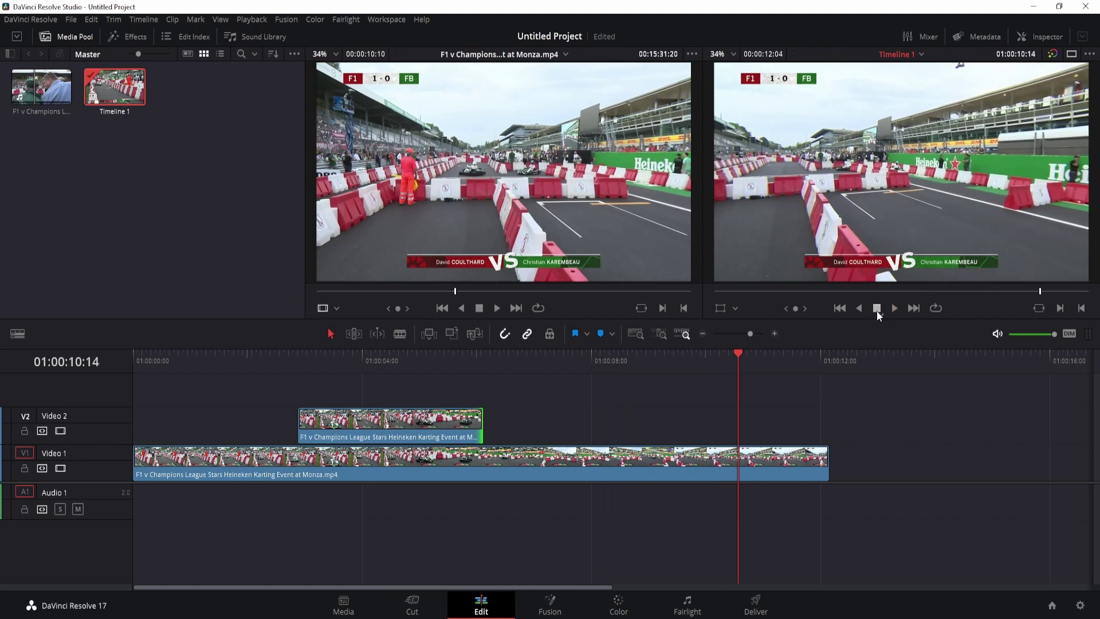